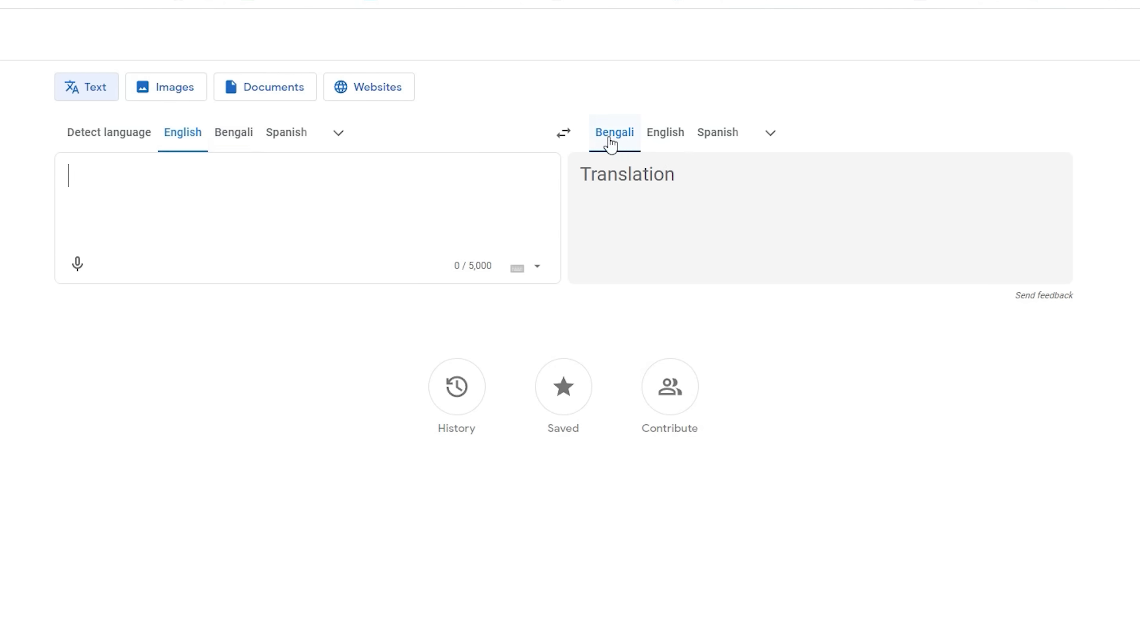
# Translate the complete English story about Sam and Lily into Bengali
pyautogui.click(768, 135)
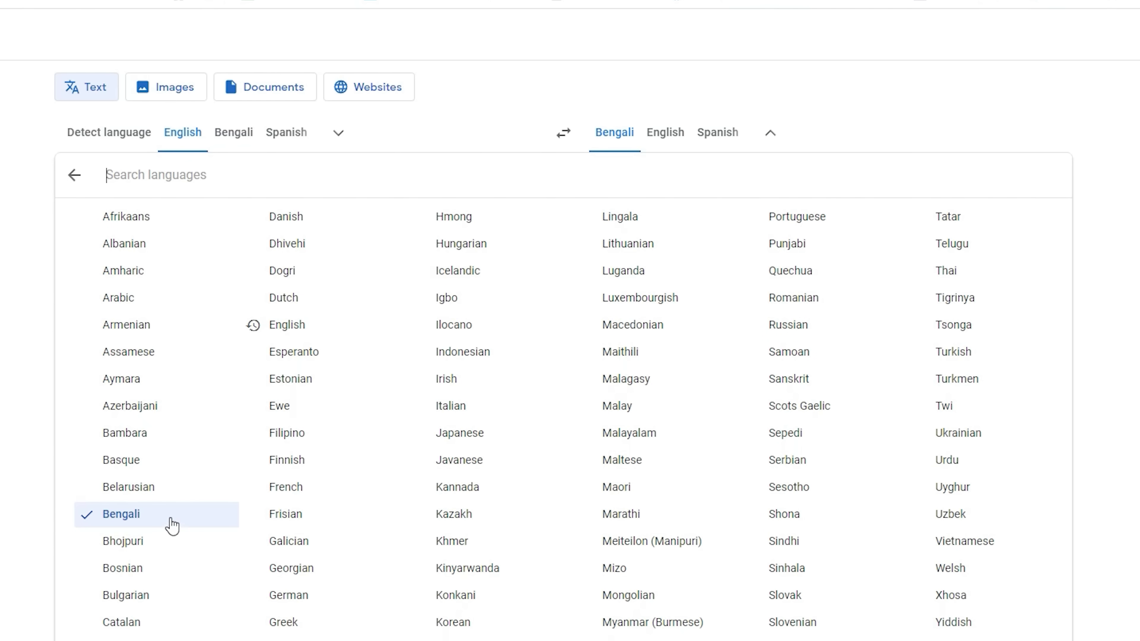
pyautogui.click(478, 98)
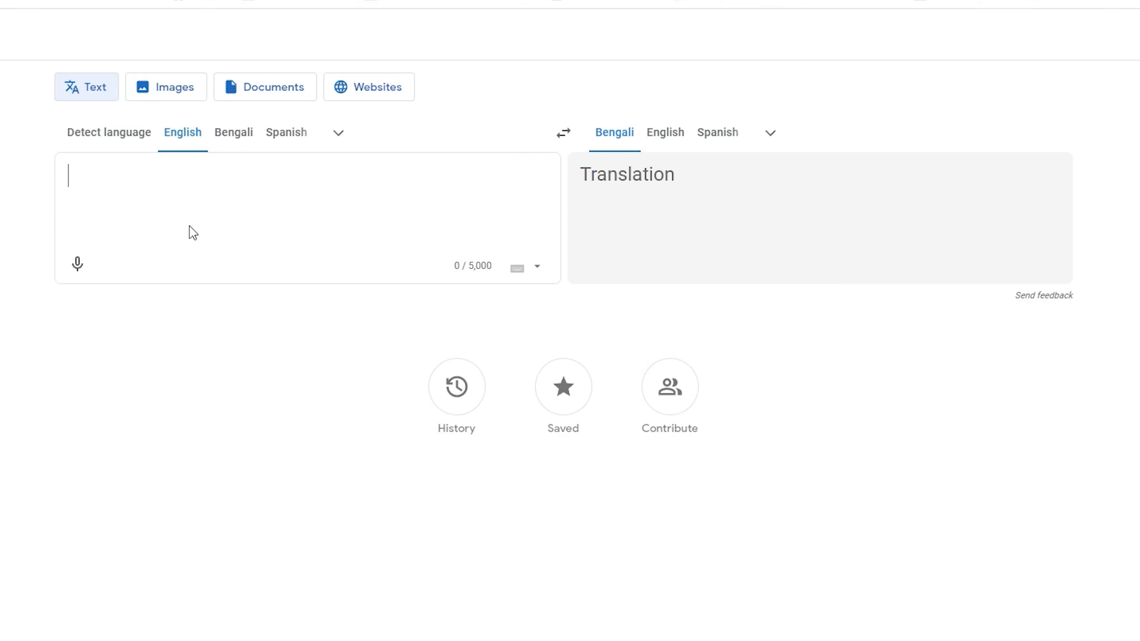
pyautogui.write("Once upon a time in a small village, there lived a little boy named Sam and his younger sister, Lily. They were known throughout the village for their kindness and willingness to help others. One sunny day, Sam and Lily were playing by the river when they noticed an injured bird with a broken wing. They carefully picked up the bird and decided to take care of it. Sam made a tiny splint for the bird's wing, and they named it Pip. Every day, they fed Pip and made sure he was comfortable. As the days went by, Pip's wing healed, and he was able to fly again. The children were overjoyed to see their feathered friend regain his freedom. Word spread about their act of kindness, and soon, the village children started bringing injured animals to Sam and Lily for help. The siblings never turned anyone away, dedicating themselves to the well-being of the creatures they encountered. Their actions touched the hearts of everyone in the village, and they learned a valuable lesson about the power of compassion and caring for all living beings. Sam and Lily showed that even the smallest acts of kindness can have a big impact on the world, reminding everyone that we should always help those in need, just like the little boy and his sister who started it all.")
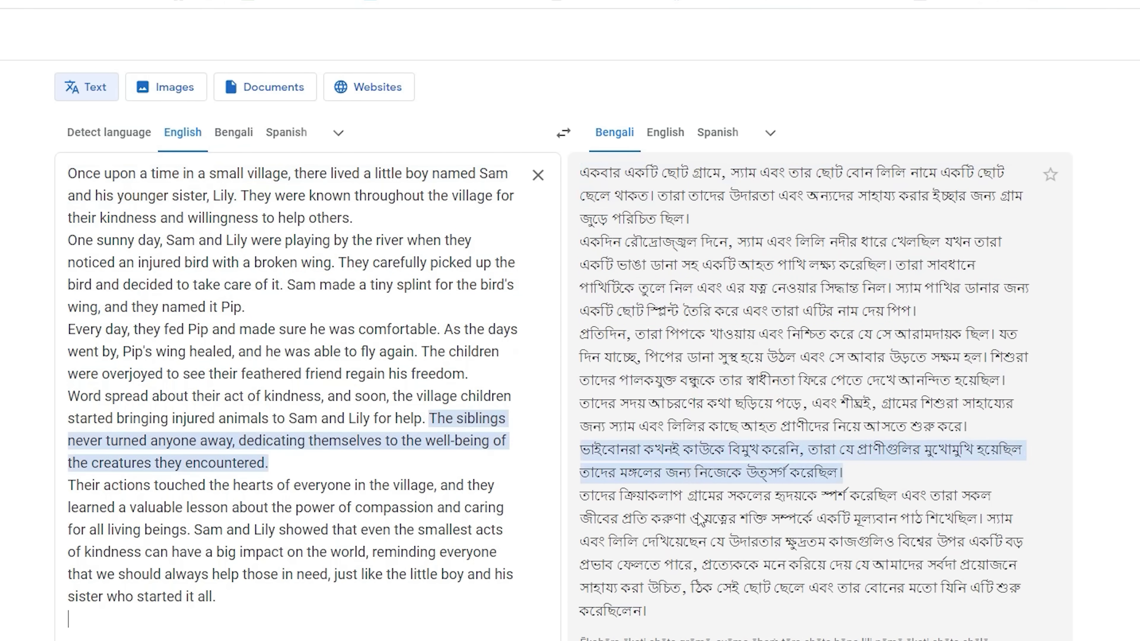
# Copy the entire Bengali translation of the story
pyautogui.moveTo(710, 613); pyautogui.dragTo(583, 177)
pyautogui.rightClick(634, 175)
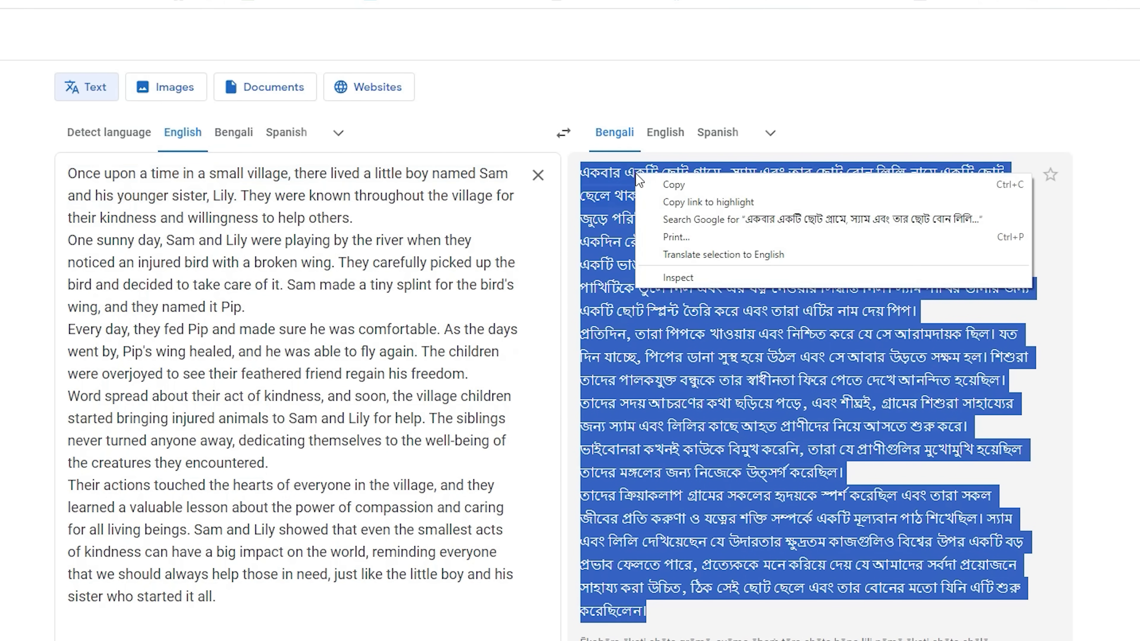
pyautogui.click(679, 184)
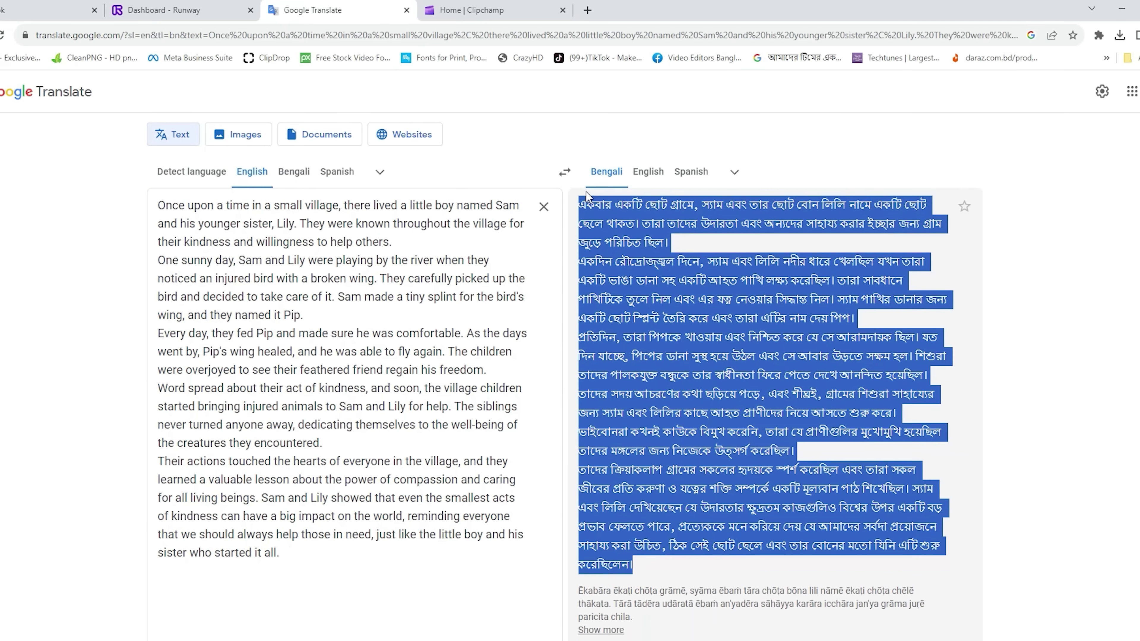
# Switch to Clipchamp, start a new video from scratch and dismiss the introductory transitions tip
pyautogui.click(485, 14)
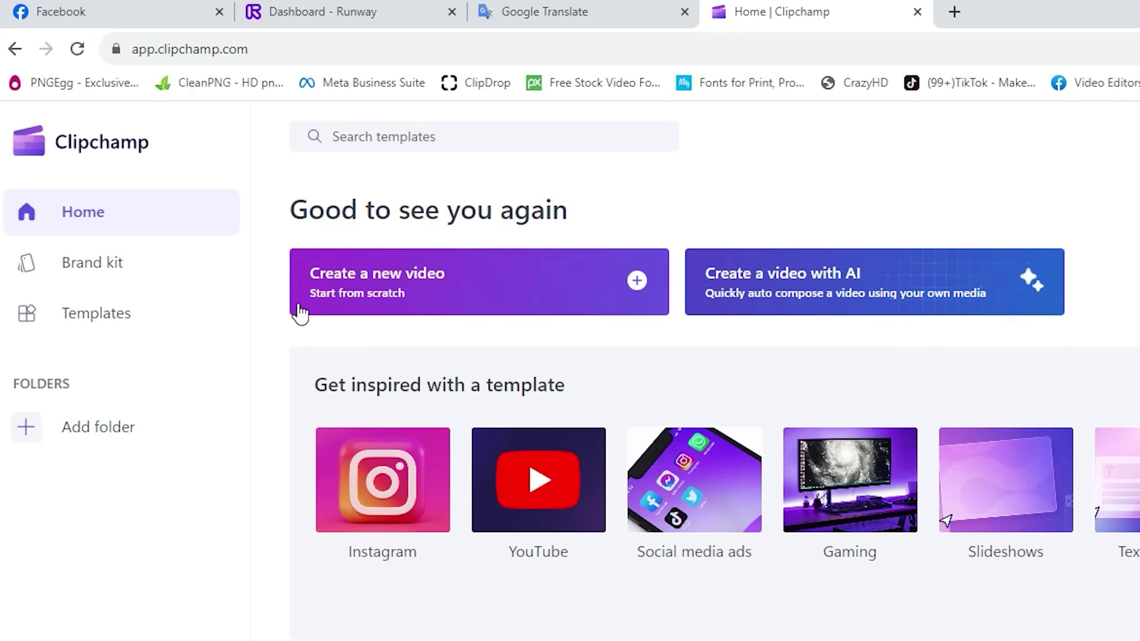
pyautogui.click(385, 287)
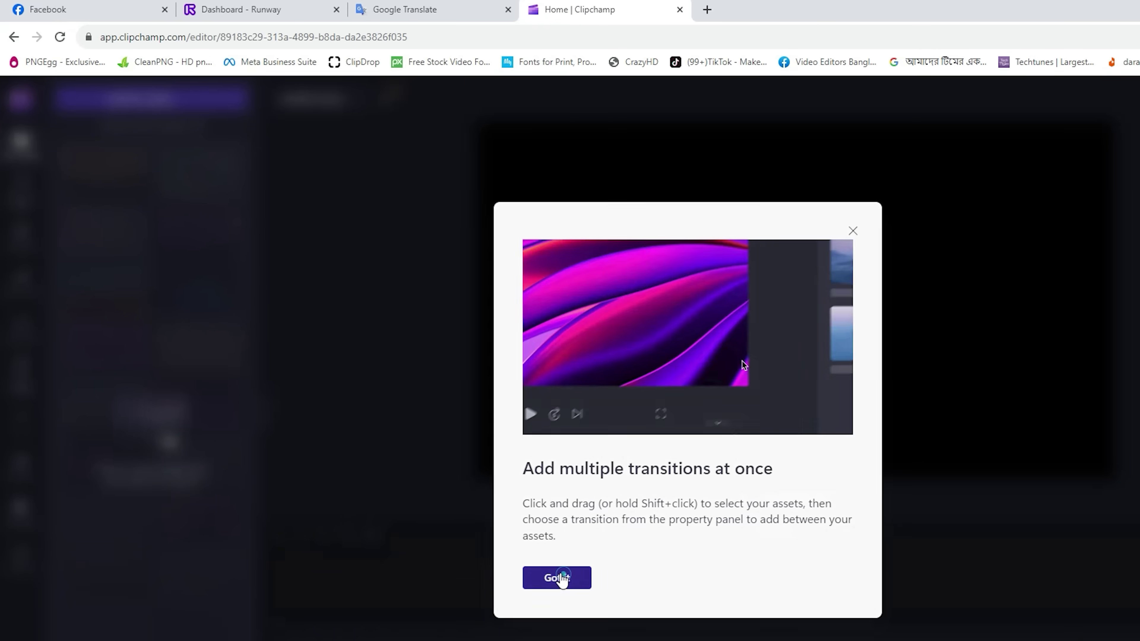
pyautogui.click(555, 578)
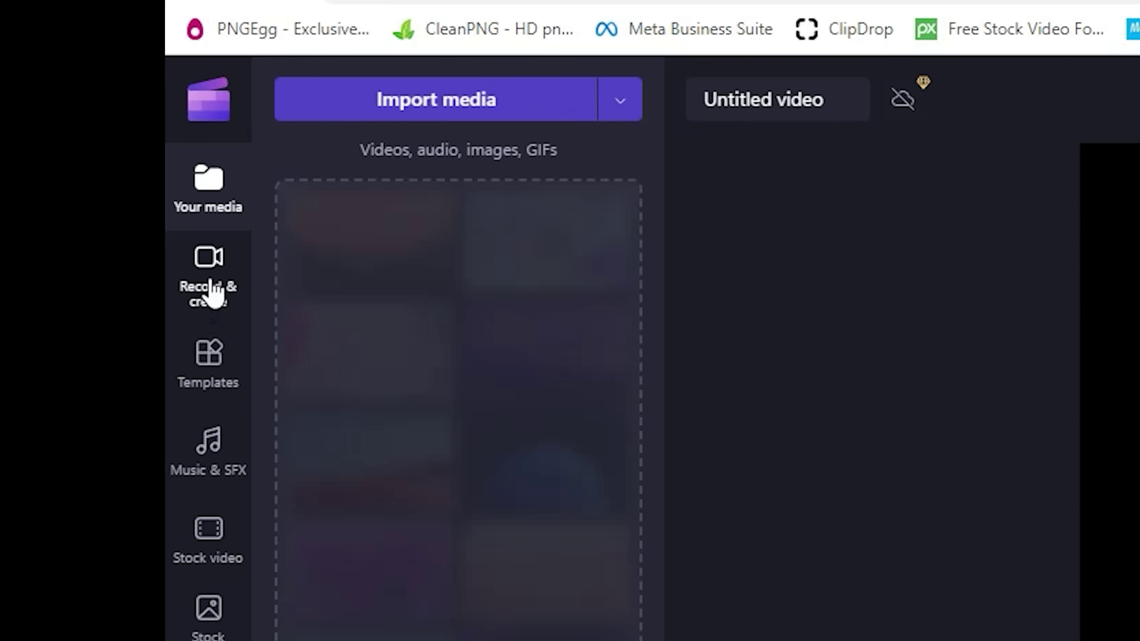
# Open the text-to-speech generator and set its language to Bengali (India)
pyautogui.click(213, 292)
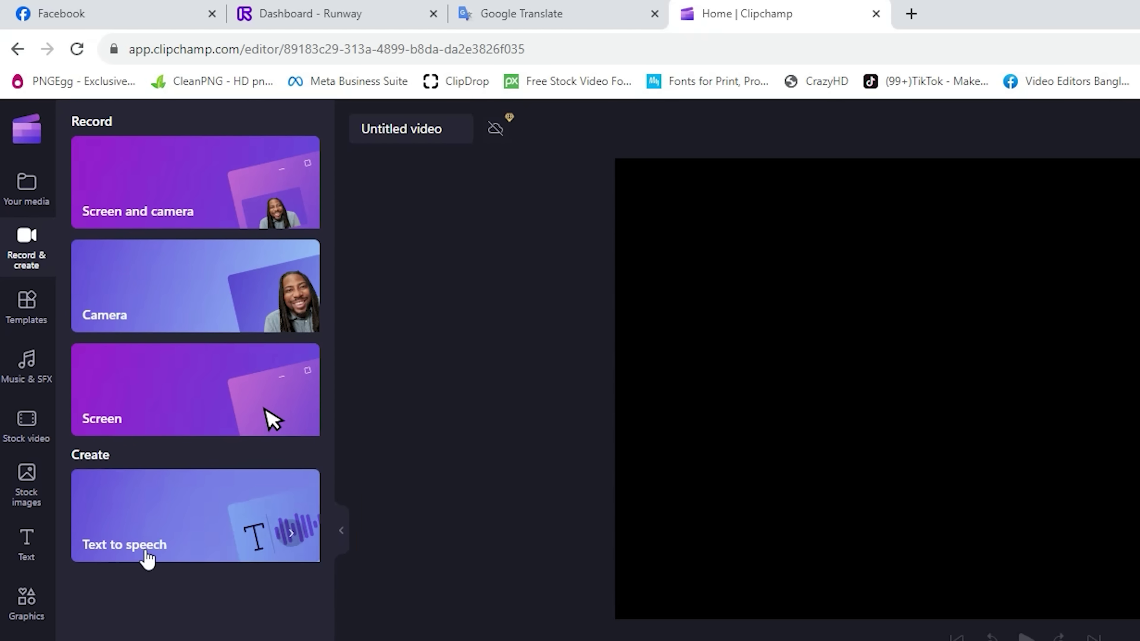
pyautogui.click(170, 541)
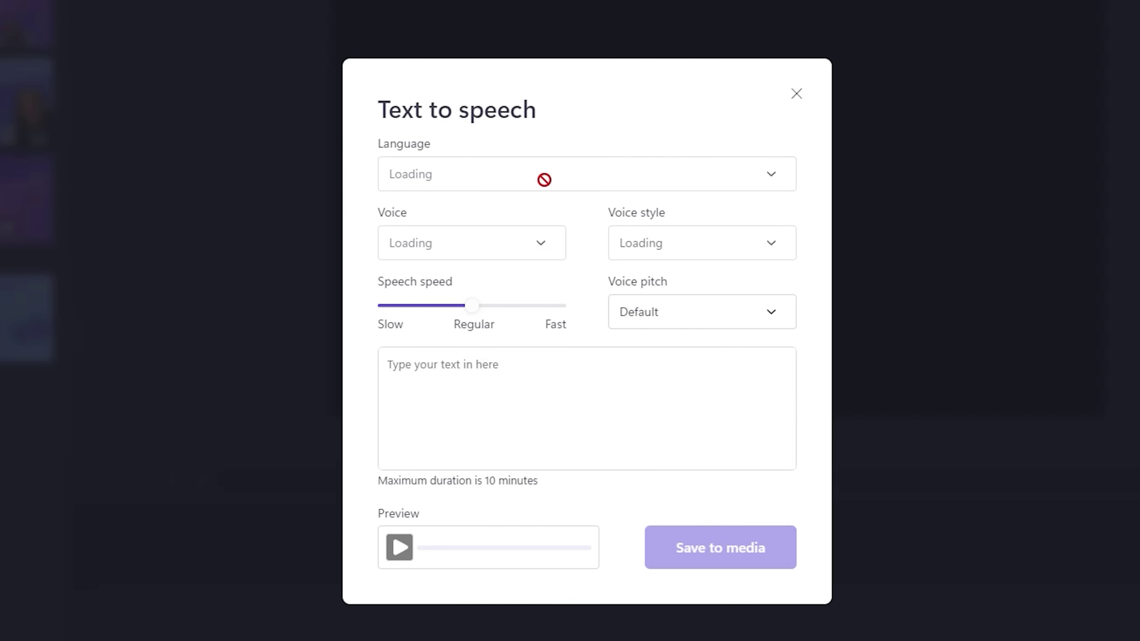
pyautogui.click(758, 180)
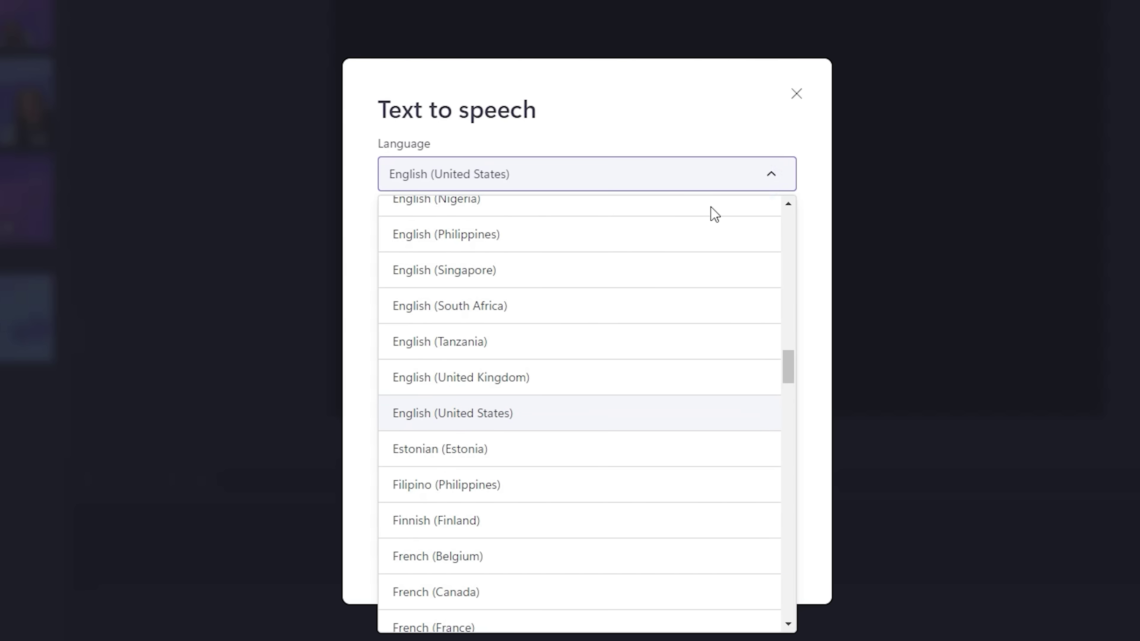
pyautogui.scroll(-6, 557, 365)
pyautogui.scroll(6, 521, 399)
pyautogui.scroll(10, 516, 395)
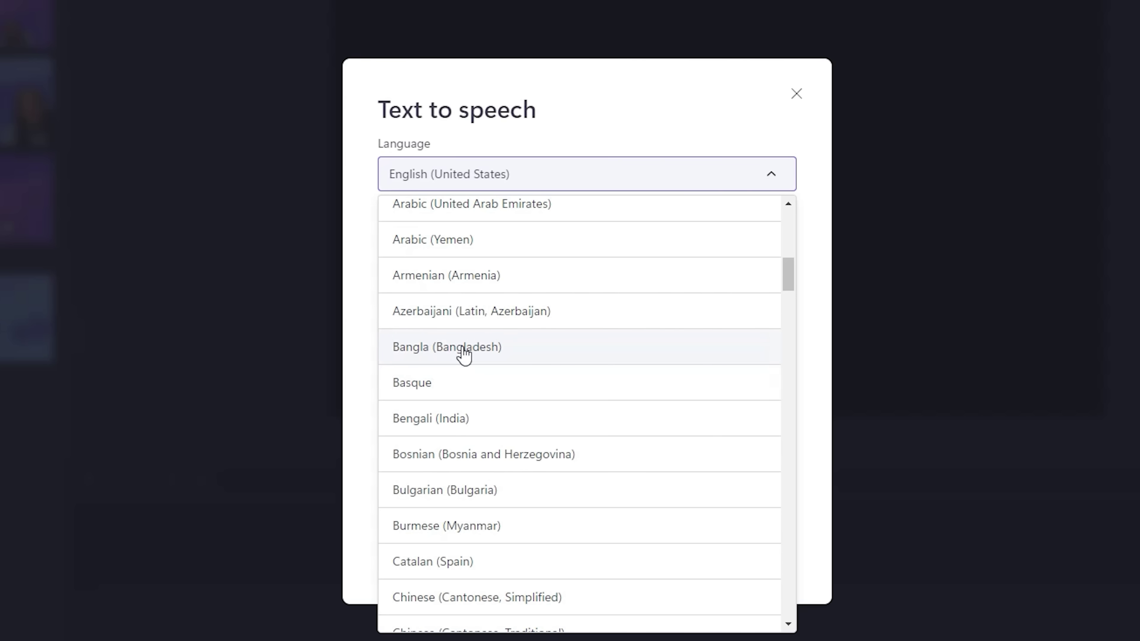
pyautogui.click(462, 433)
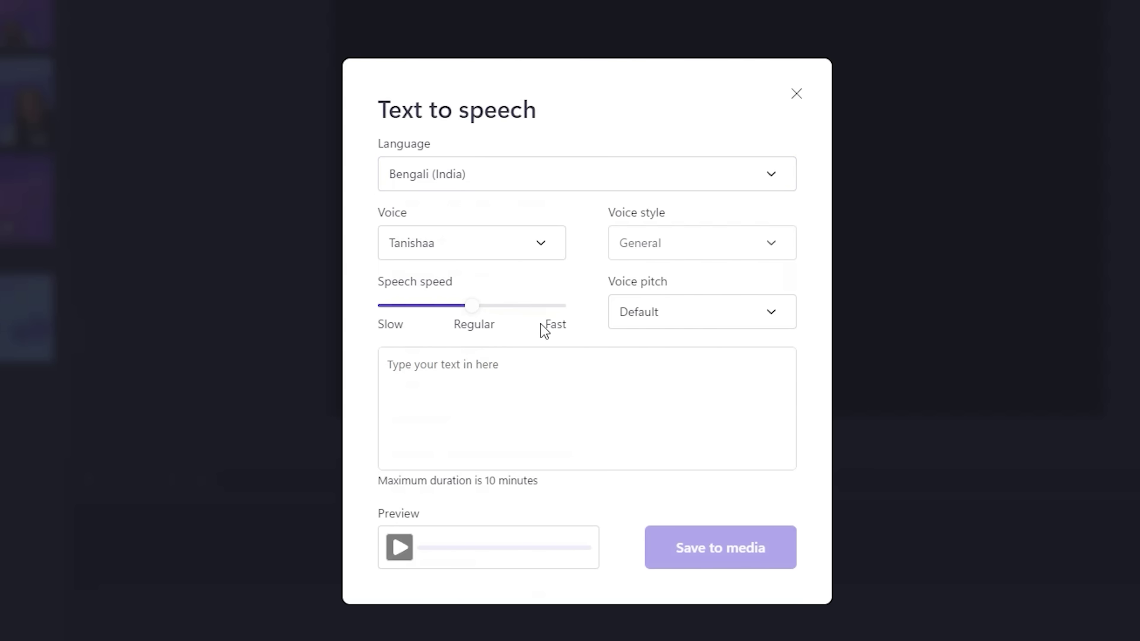
# Generate speech from the copied Bengali story with the Bashkar voice and save it to the media
pyautogui.click(534, 251)
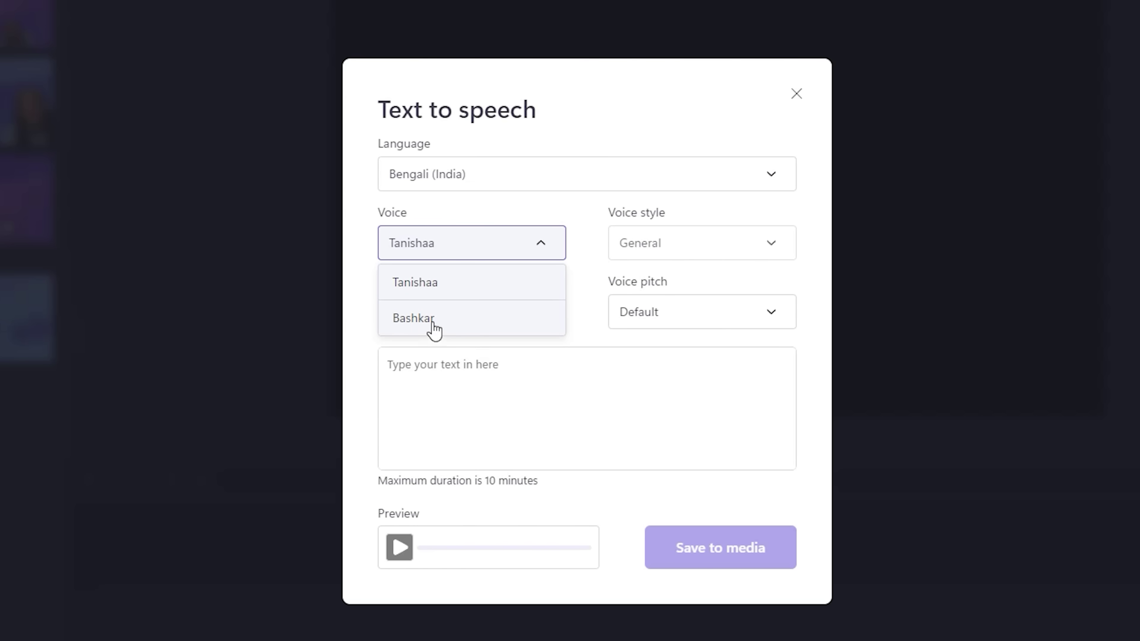
pyautogui.click(459, 325)
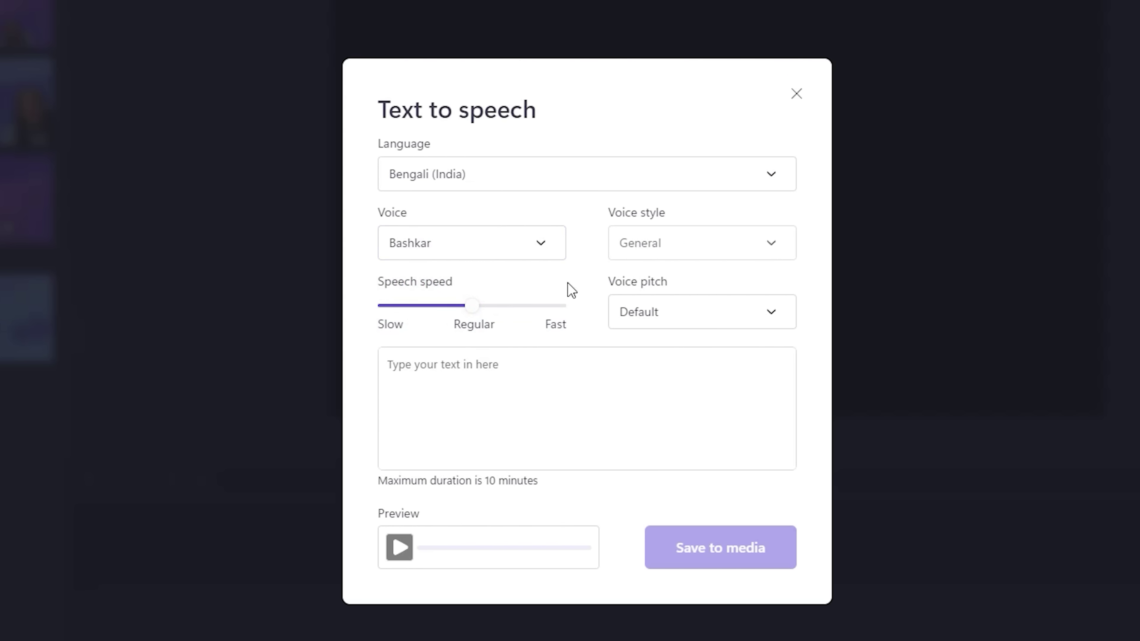
pyautogui.click(703, 238)
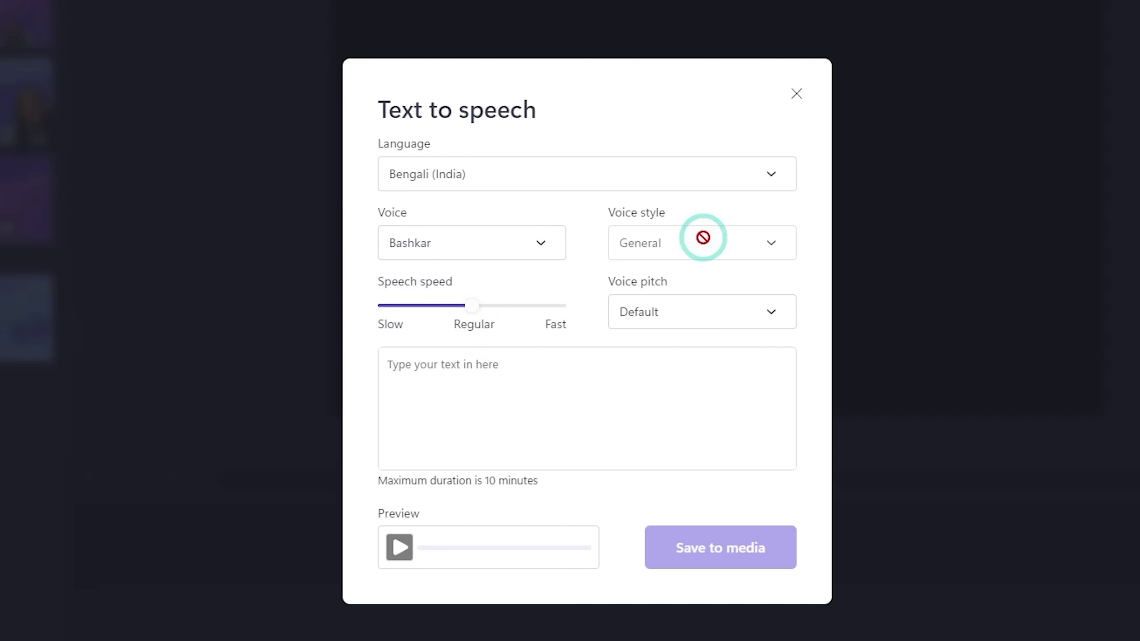
pyautogui.click(436, 368)
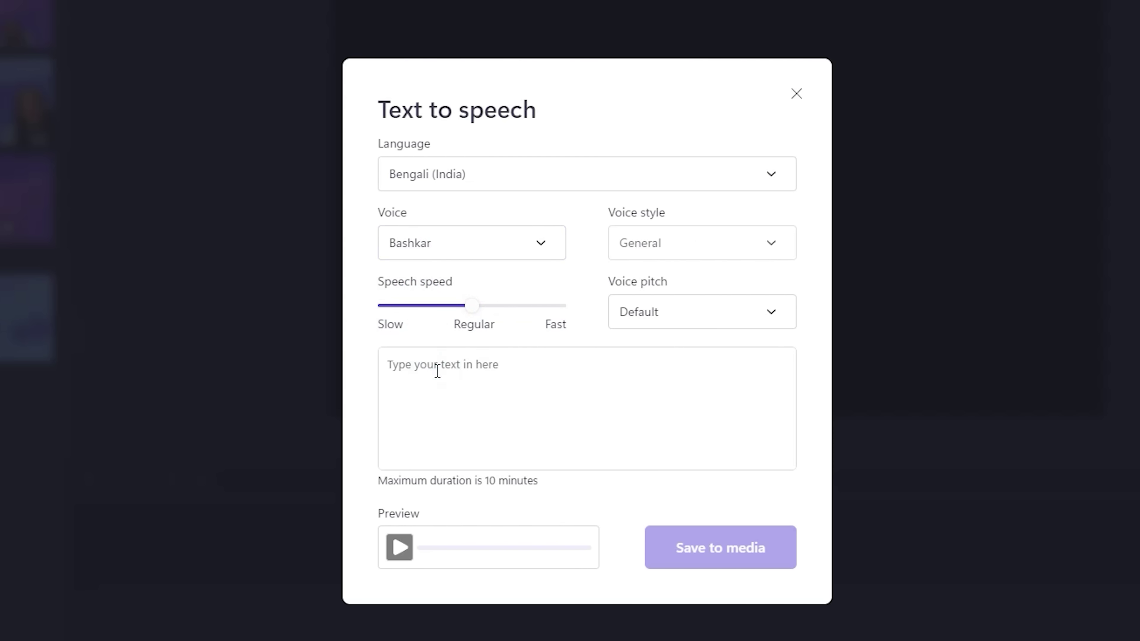
pyautogui.hotkey('ctrl', 'v')
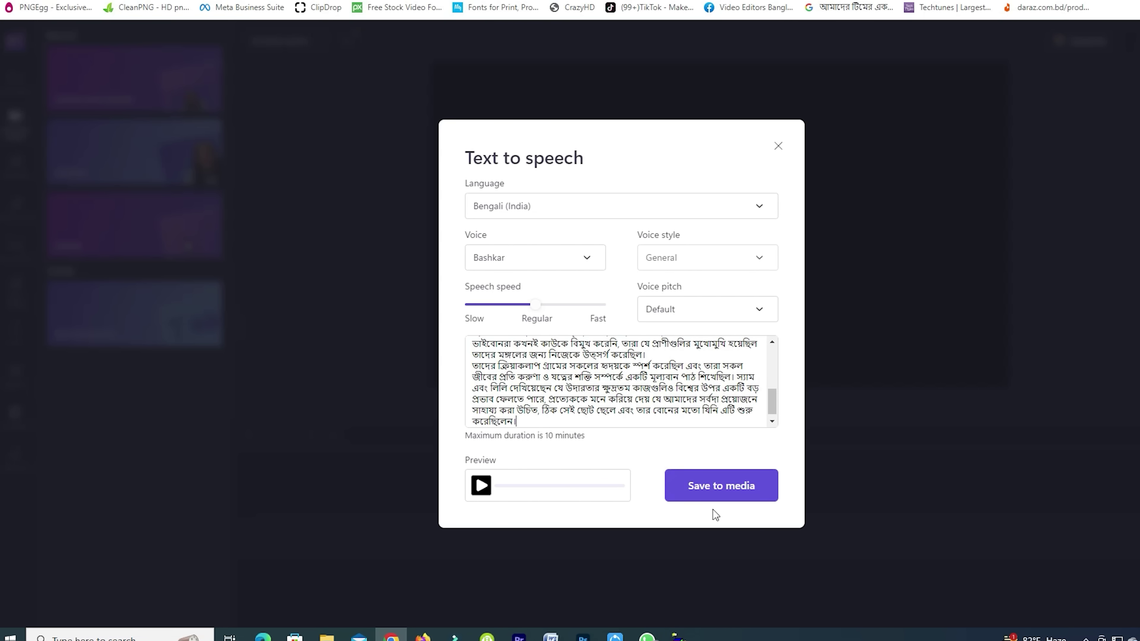
pyautogui.click(709, 496)
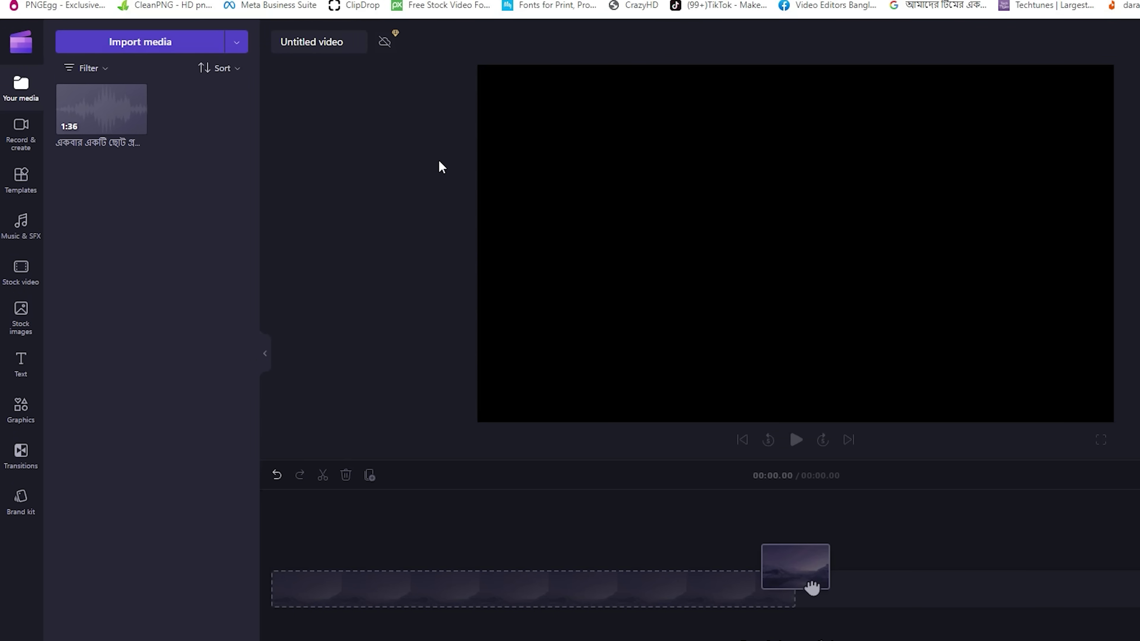
# Place the Bashkar narration at the start of the timeline and play it back briefly
pyautogui.moveTo(100, 118); pyautogui.dragTo(337, 608)
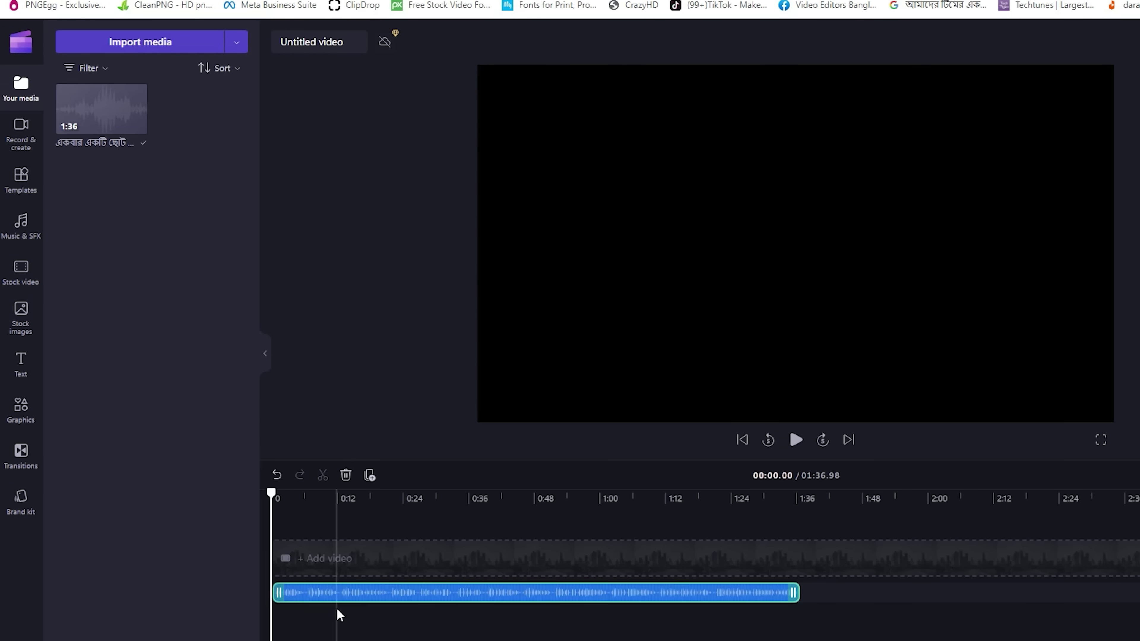
pyautogui.press('space')
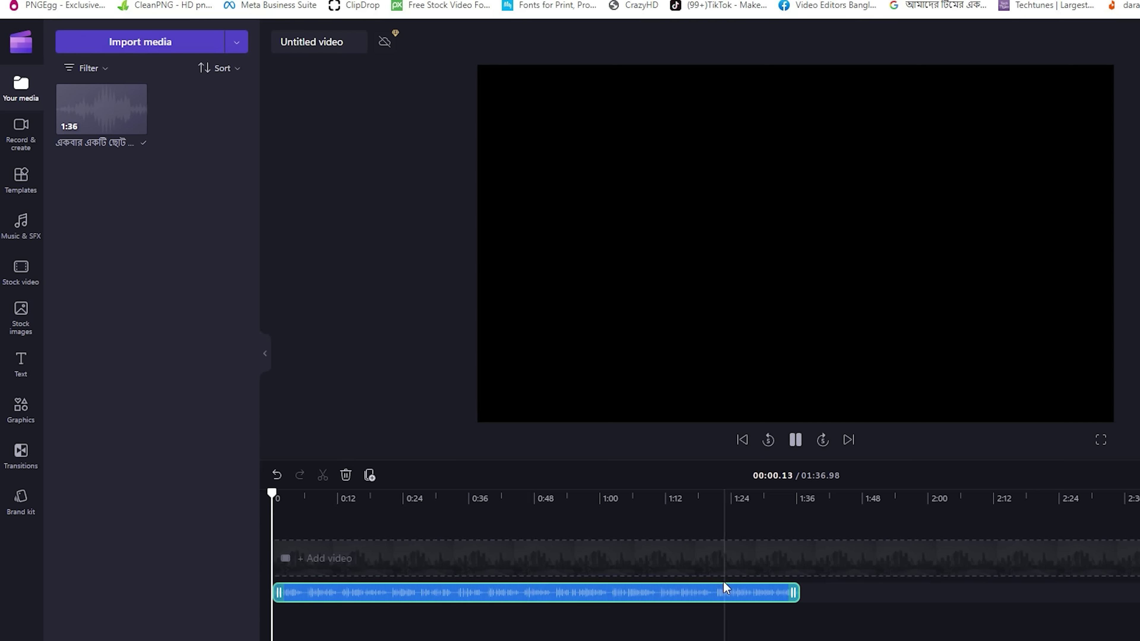
pyautogui.click(774, 602)
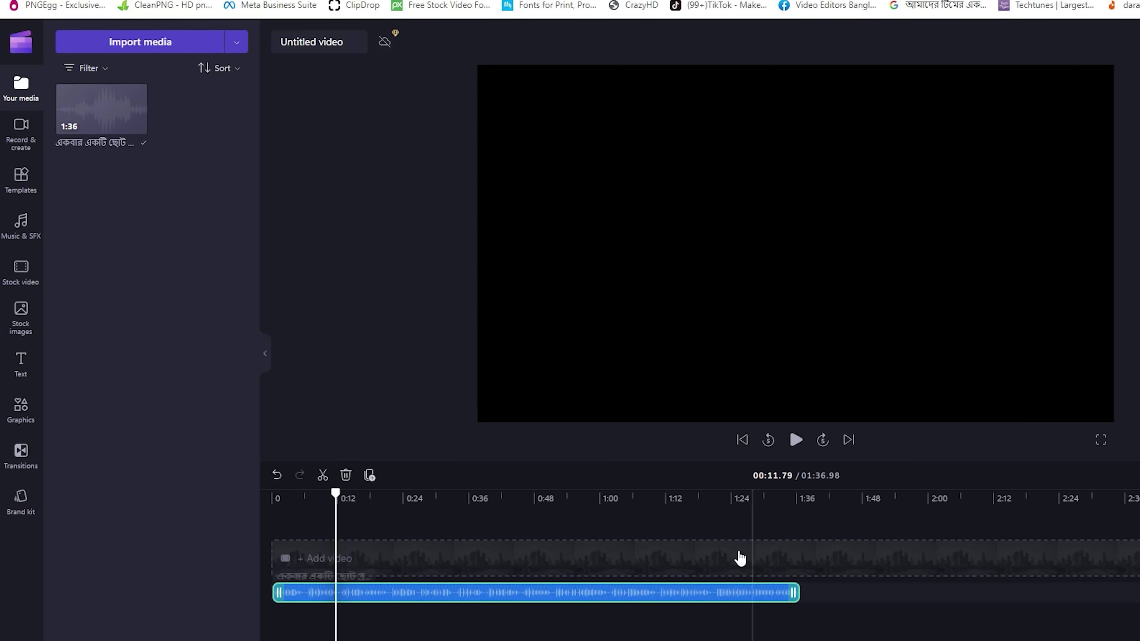
# Generate a second Bengali (India) narration of the same story with the Tanishaa voice and save it to the media
pyautogui.click(21, 132)
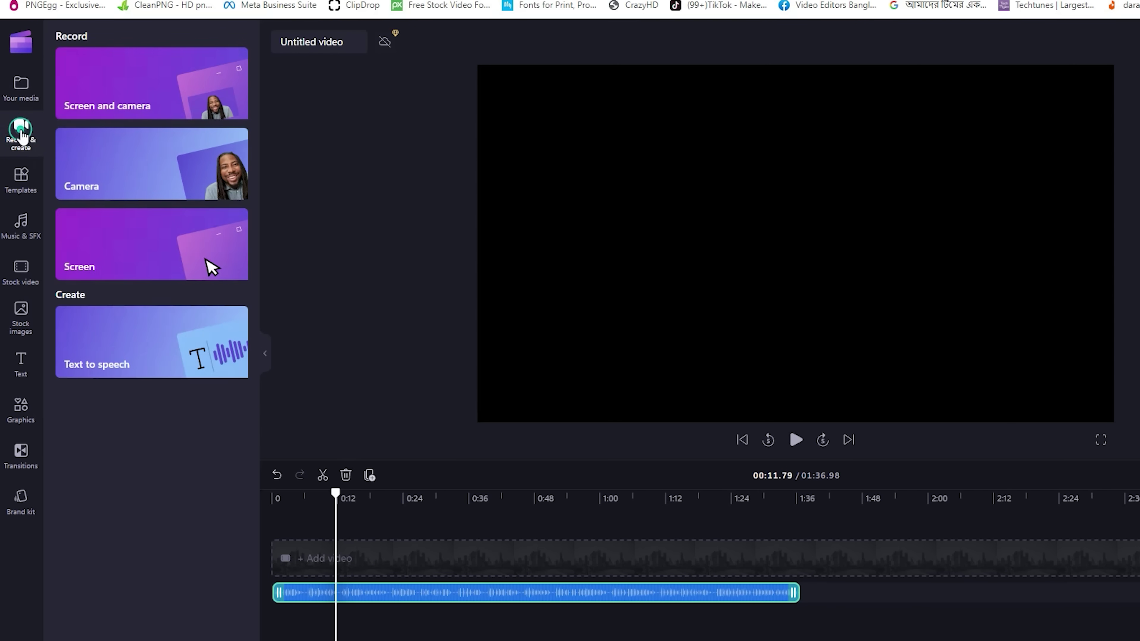
pyautogui.click(118, 359)
pyautogui.click(600, 288)
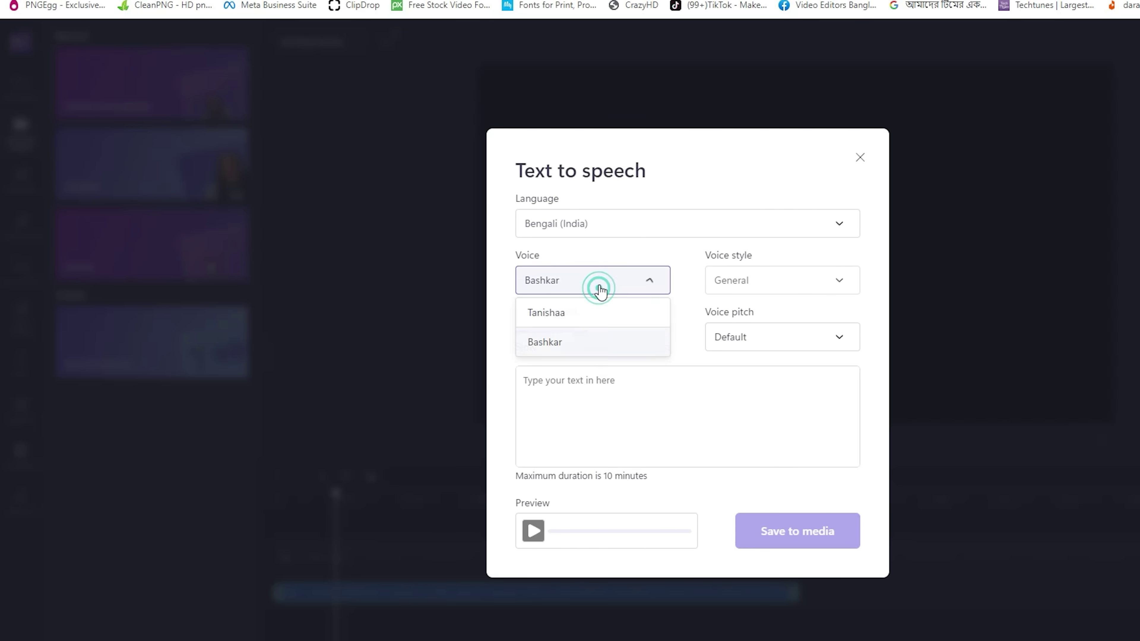
pyautogui.click(562, 323)
pyautogui.click(576, 406)
pyautogui.hotkey('ctrl', 'v')
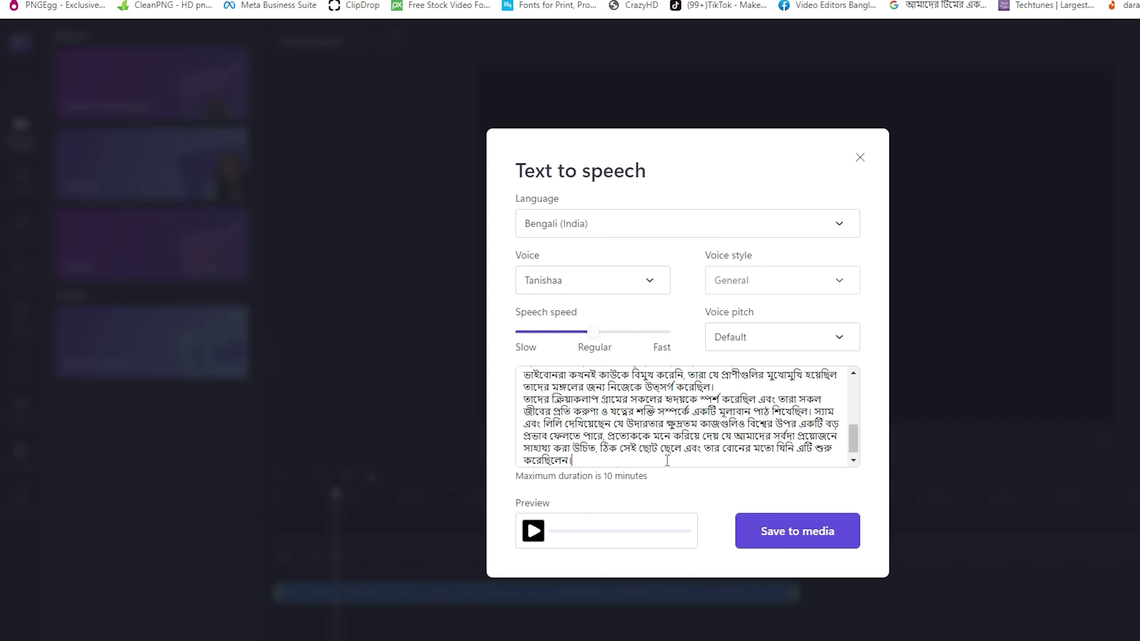
pyautogui.click(797, 534)
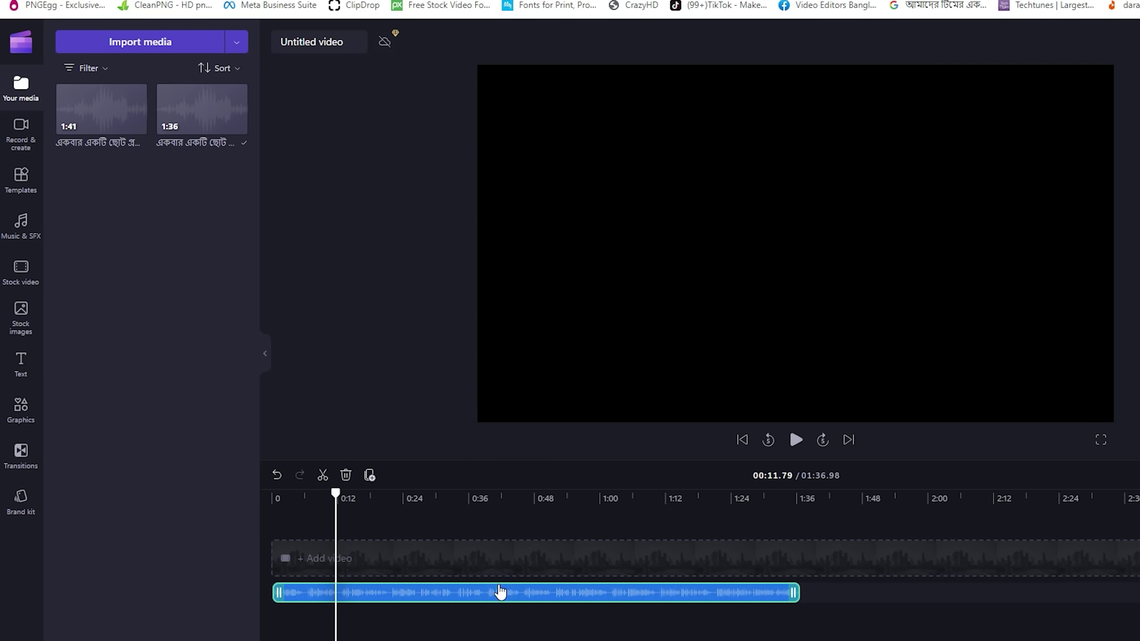
# Replace the narration on the timeline with the Tanishaa clip and export the video to the computer
pyautogui.press('Delete')
pyautogui.moveTo(107, 117); pyautogui.dragTo(348, 598)
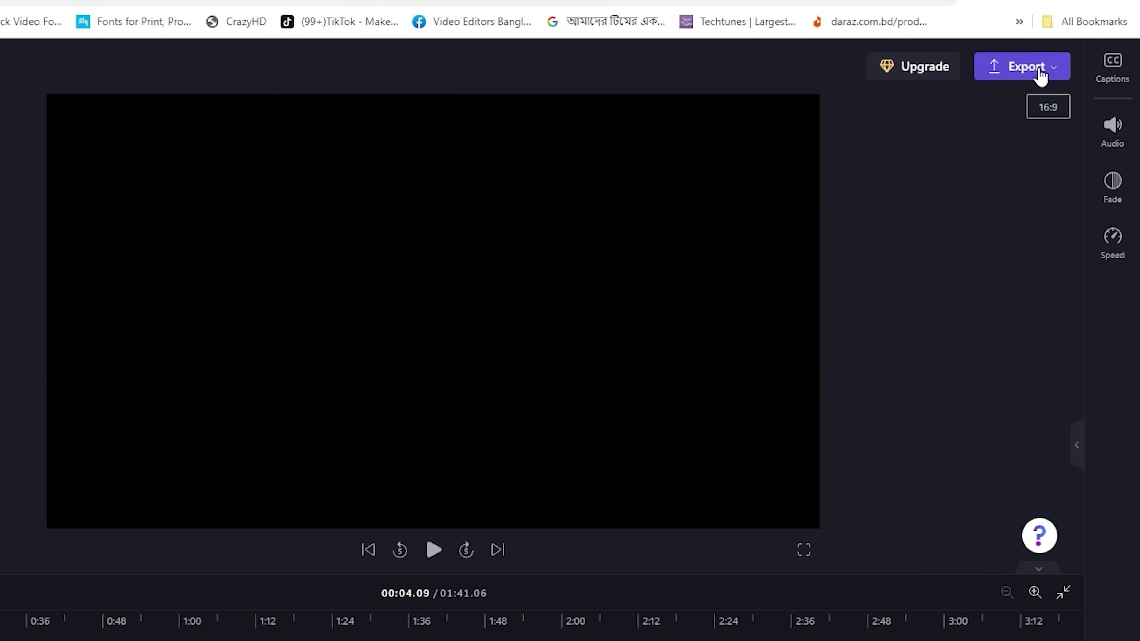
pyautogui.click(1041, 68)
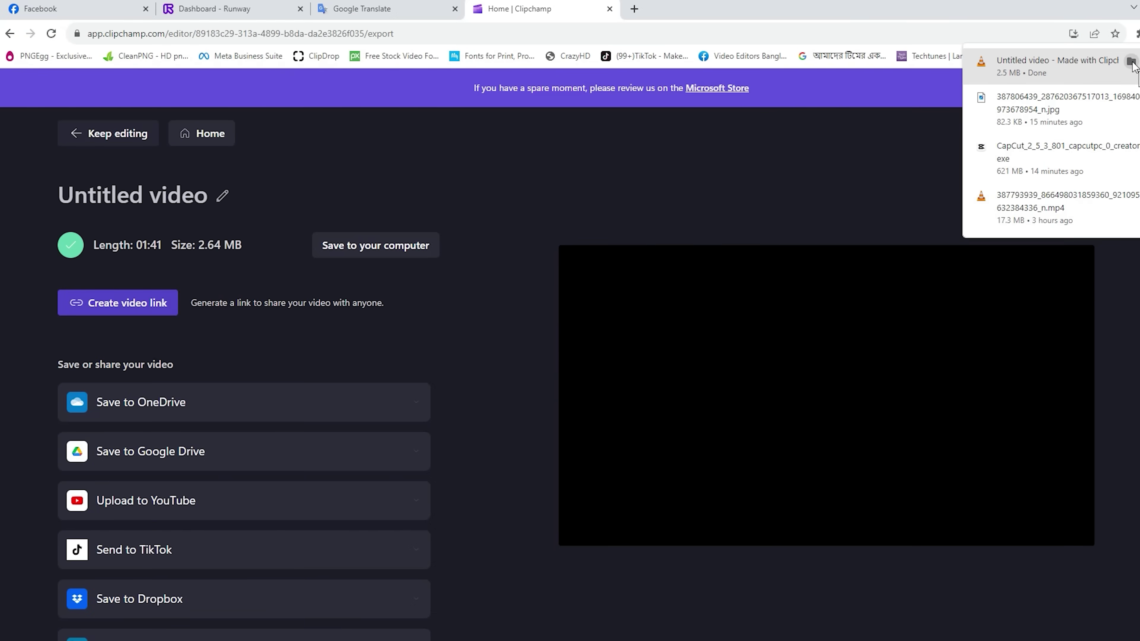
pyautogui.click(1113, 68)
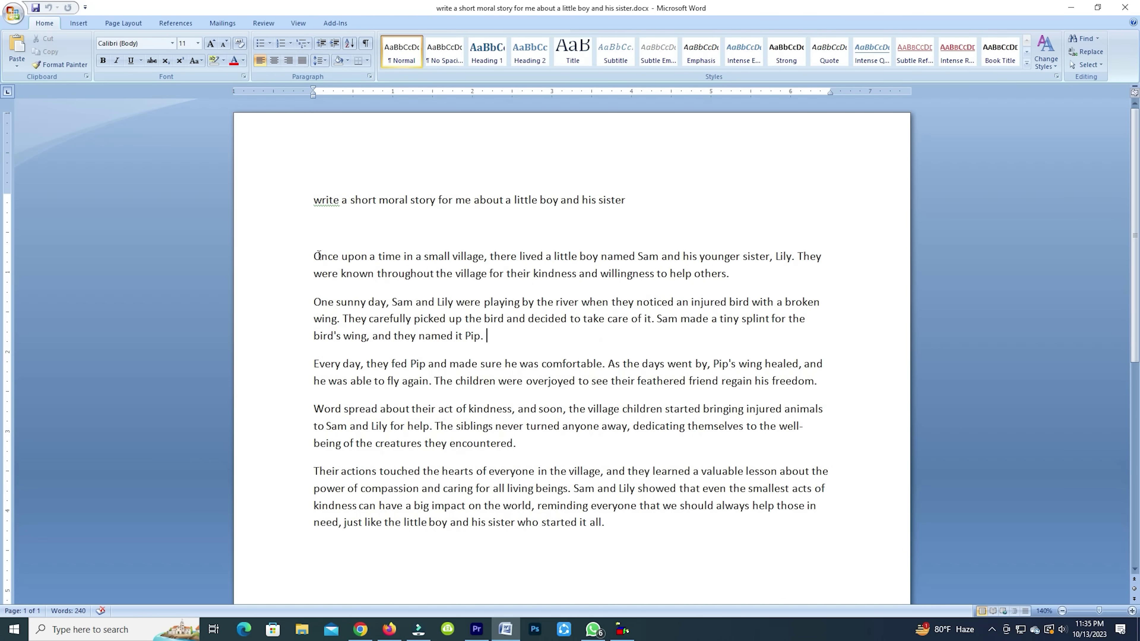
# Copy the story's opening paragraph, "Once upon a time in a small village", from the Word document
pyautogui.moveTo(388, 264); pyautogui.dragTo(702, 273)
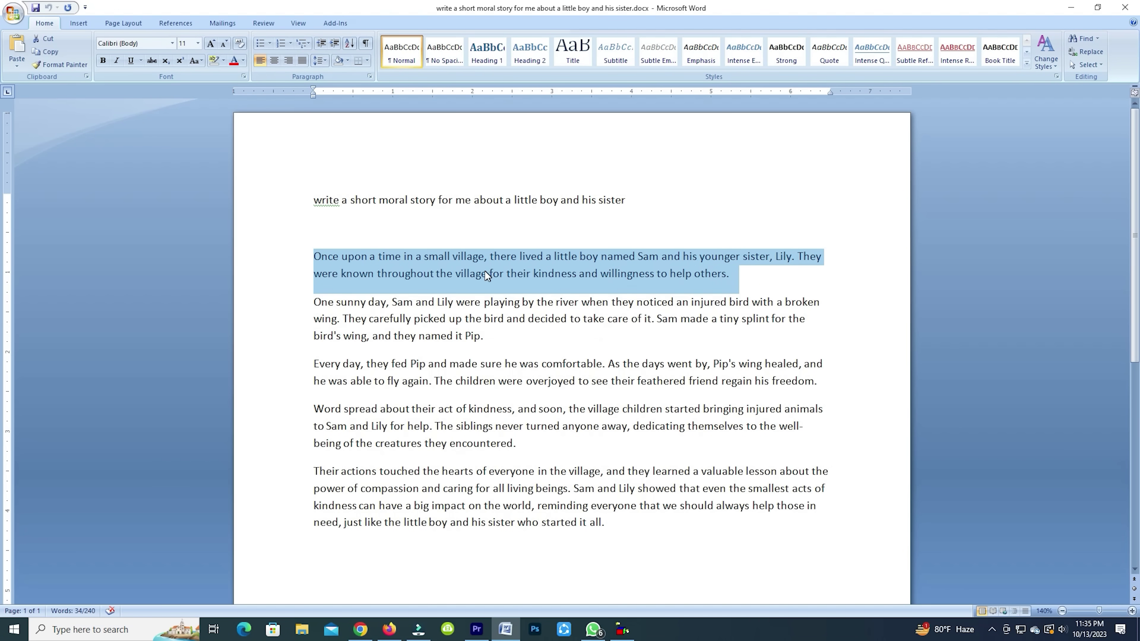
pyautogui.rightClick(478, 265)
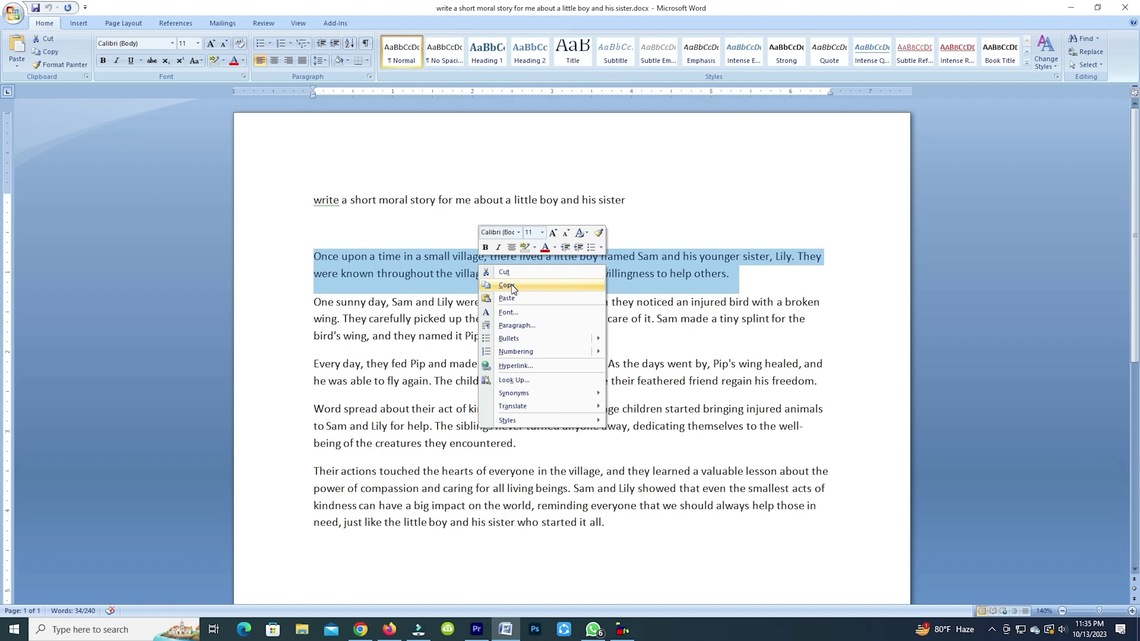
pyautogui.click(512, 286)
# Switch to the AI image generator and generate images using the copied paragraph as the prompt
pyautogui.click(1071, 11)
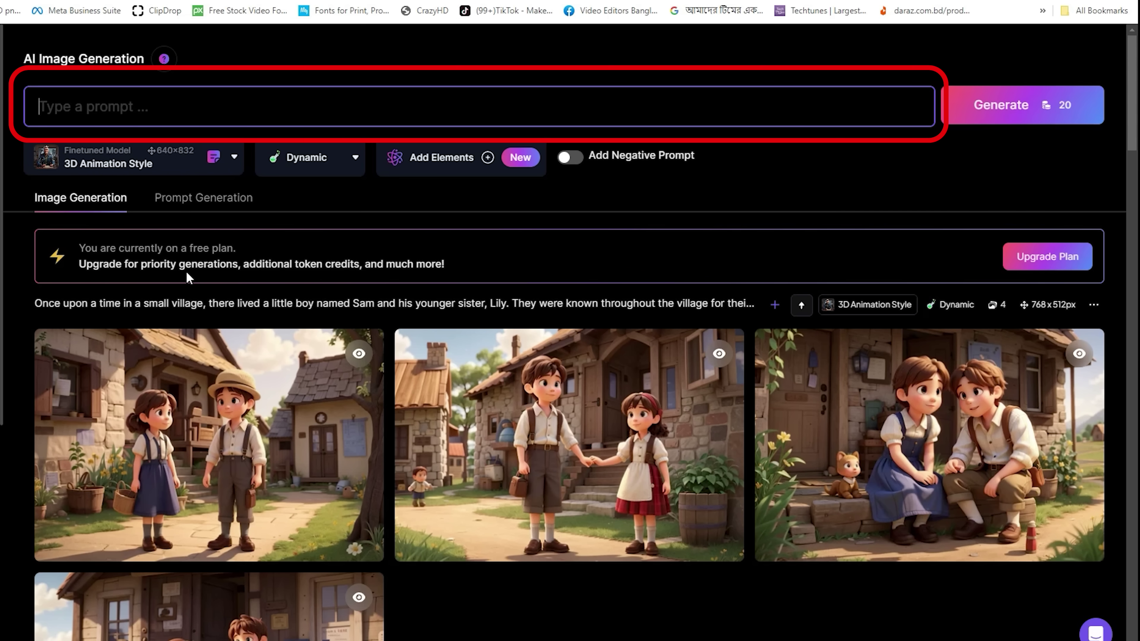
pyautogui.hotkey('ctrl', 'v')
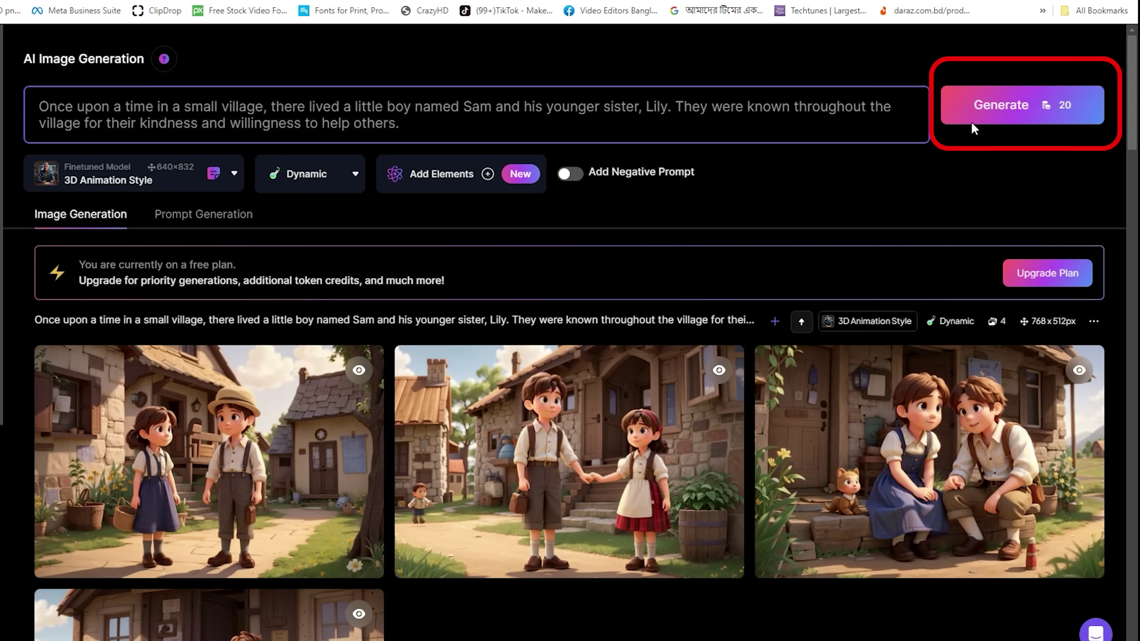
pyautogui.click(1002, 106)
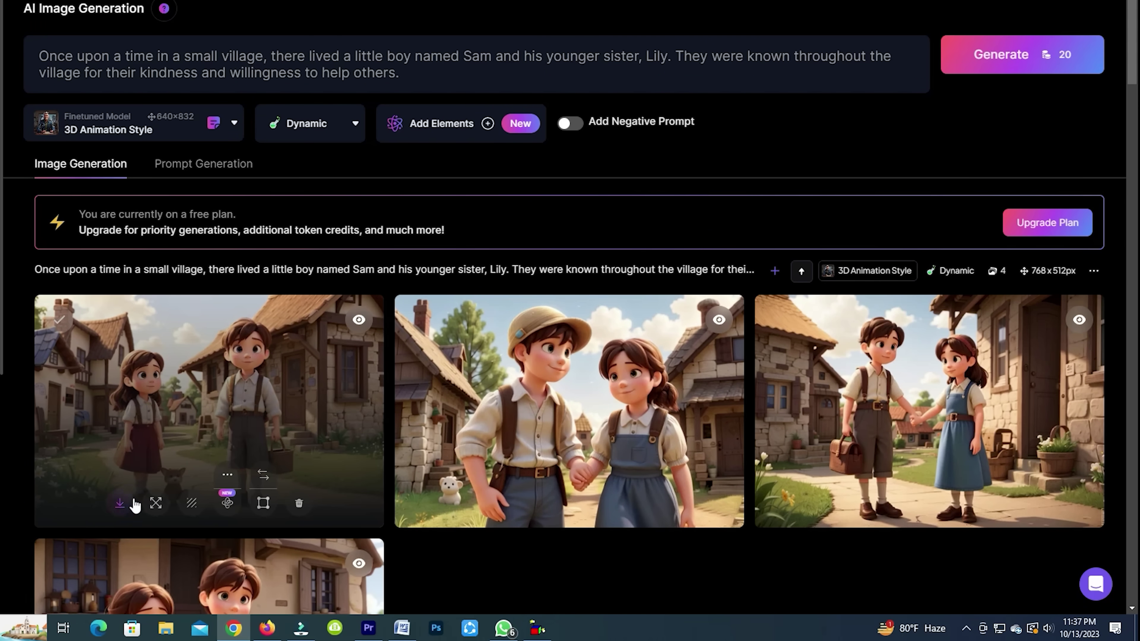
# Download the generated images of the siblings holding hands beside the door and sitting together outside the house
pyautogui.click(842, 505)
pyautogui.scroll(-5, 583, 427)
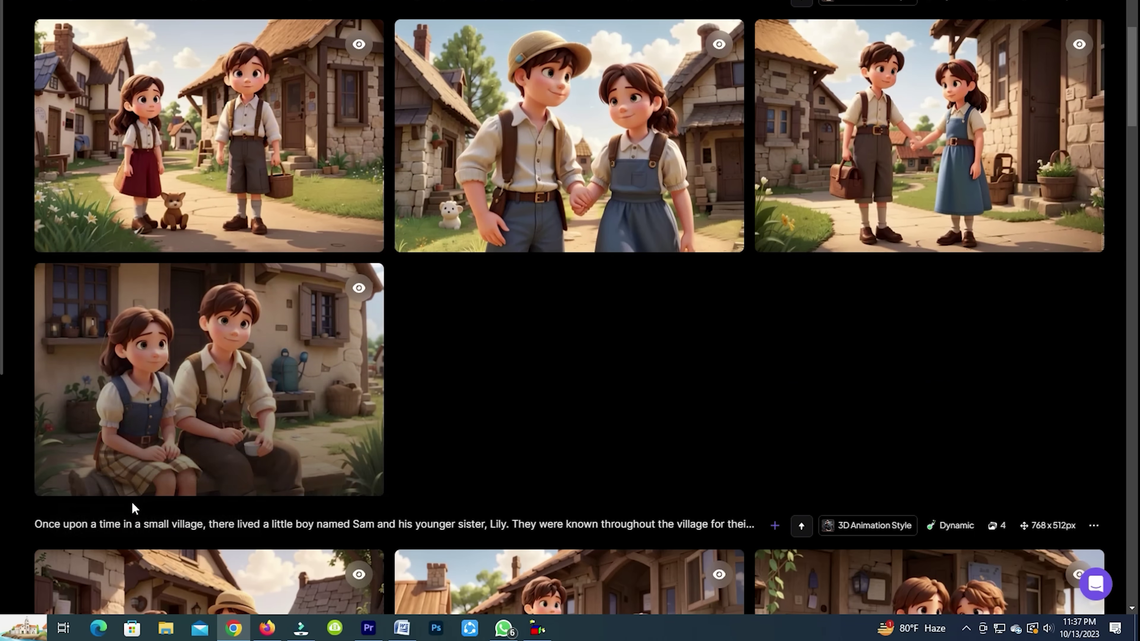
pyautogui.click(120, 471)
pyautogui.scroll(5, 816, 383)
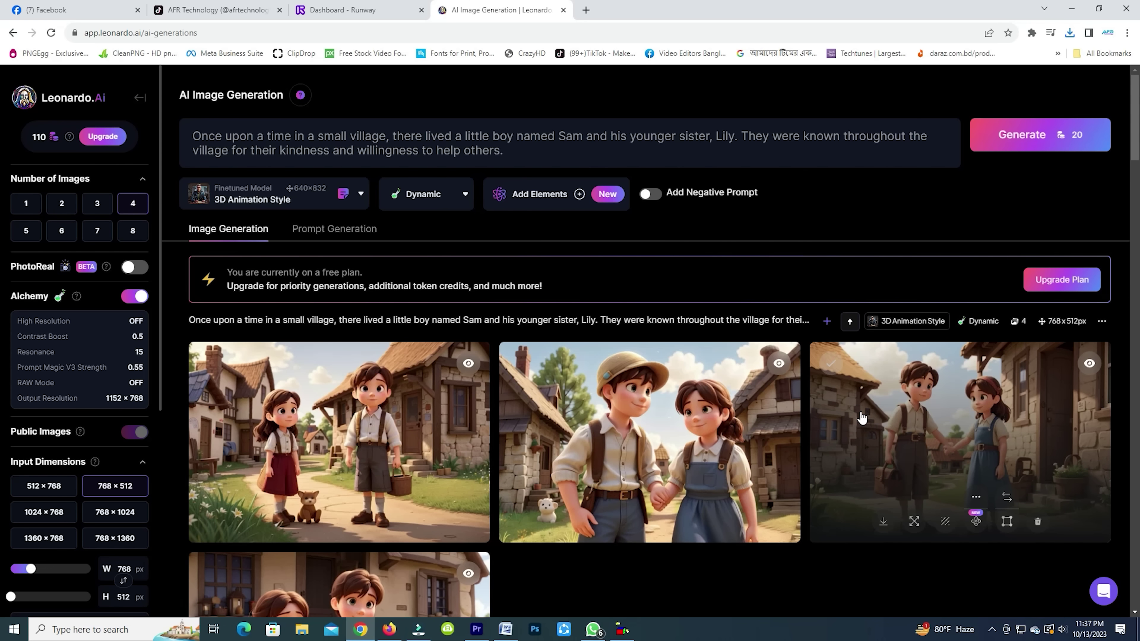
# Switch to Runway, start Gen-2 with an image and upload 3D_Animation_Style_Once_upon_a_time_in_a_small_village_there_l_1.jpg
pyautogui.click(360, 11)
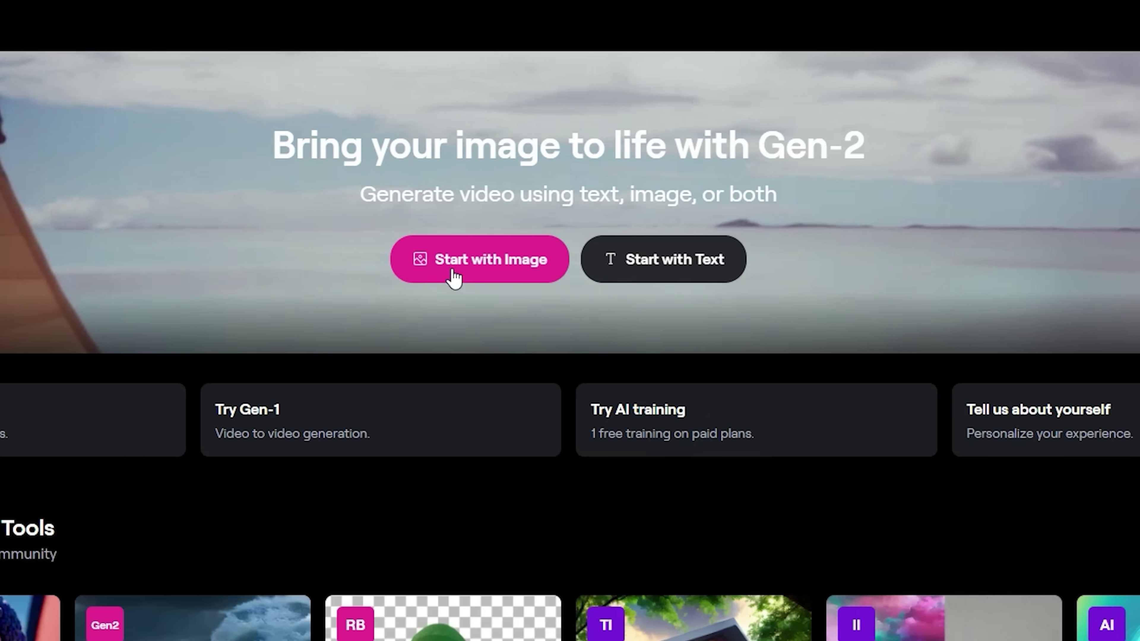
pyautogui.click(493, 262)
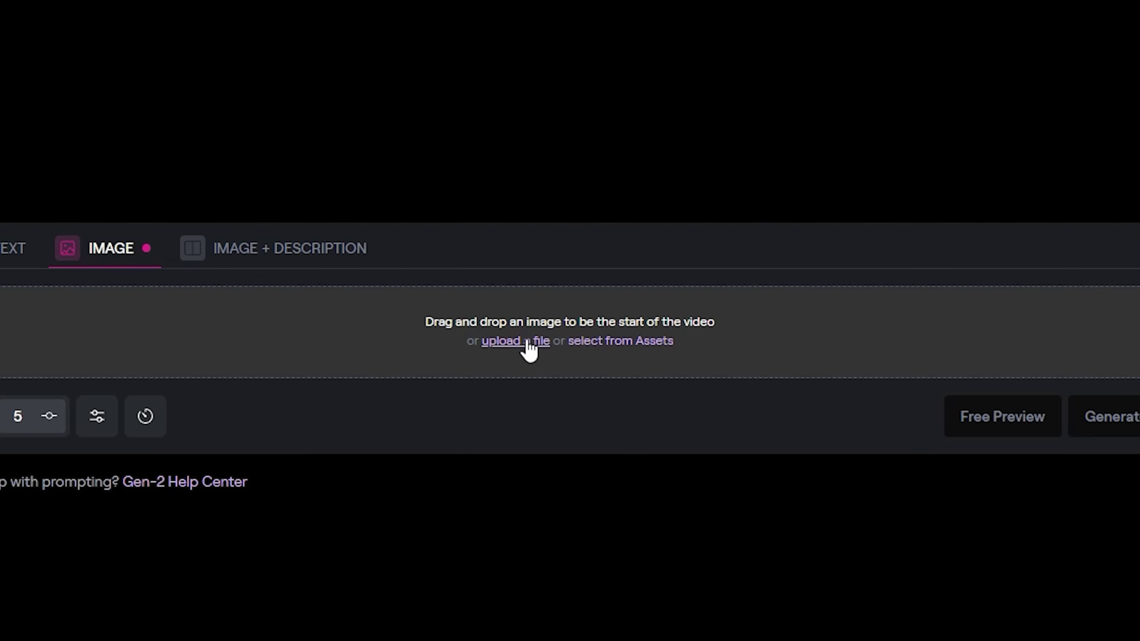
pyautogui.click(521, 340)
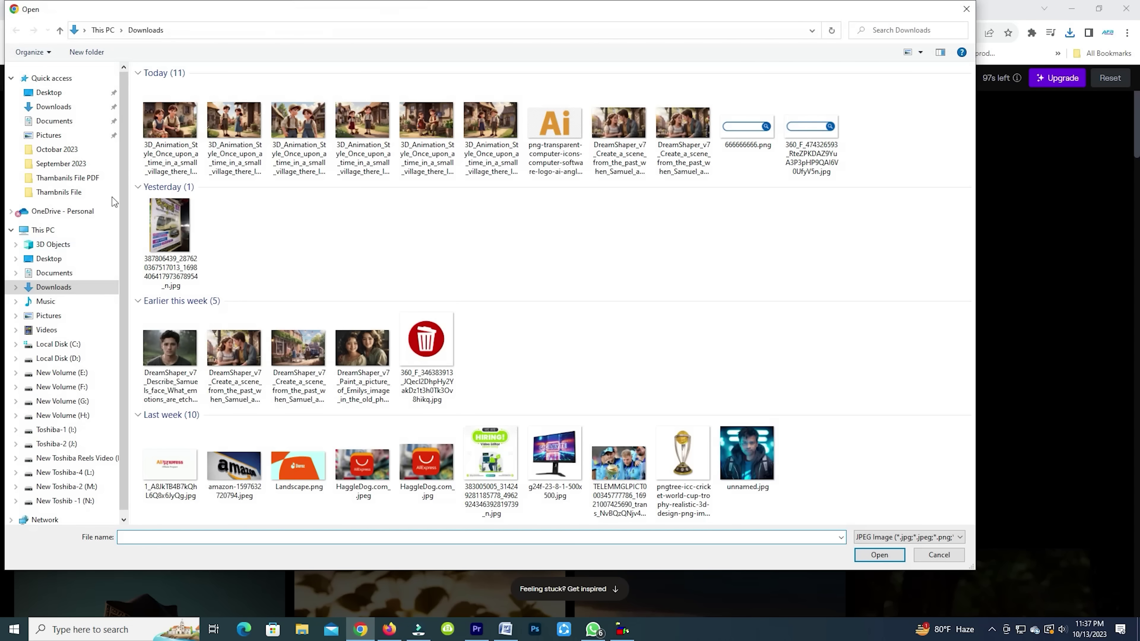
pyautogui.click(237, 125)
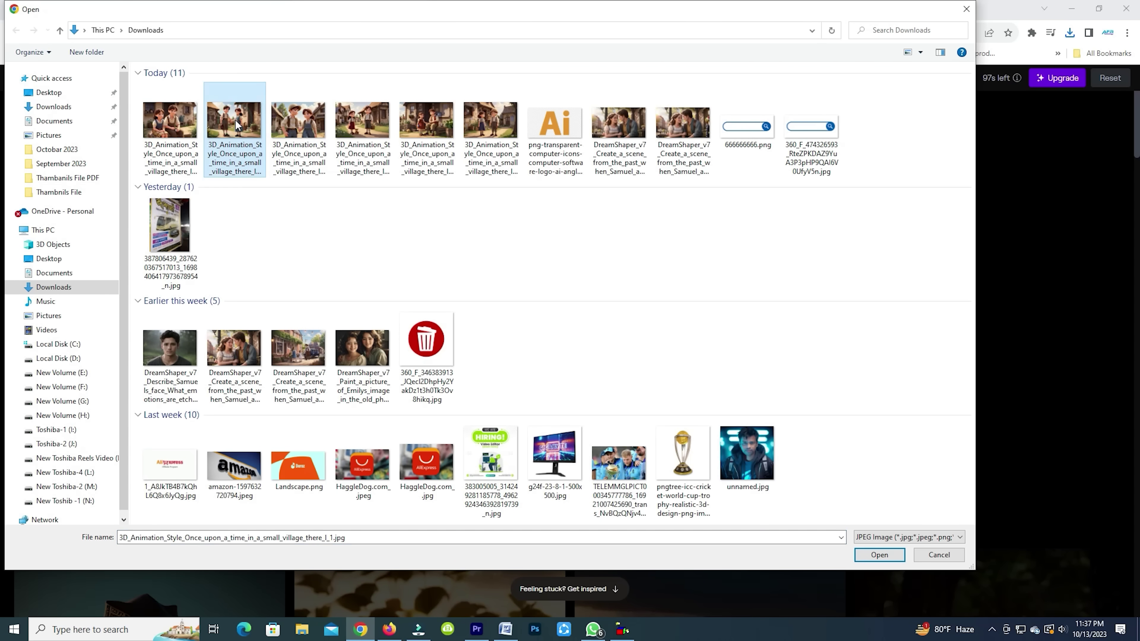
pyautogui.click(879, 555)
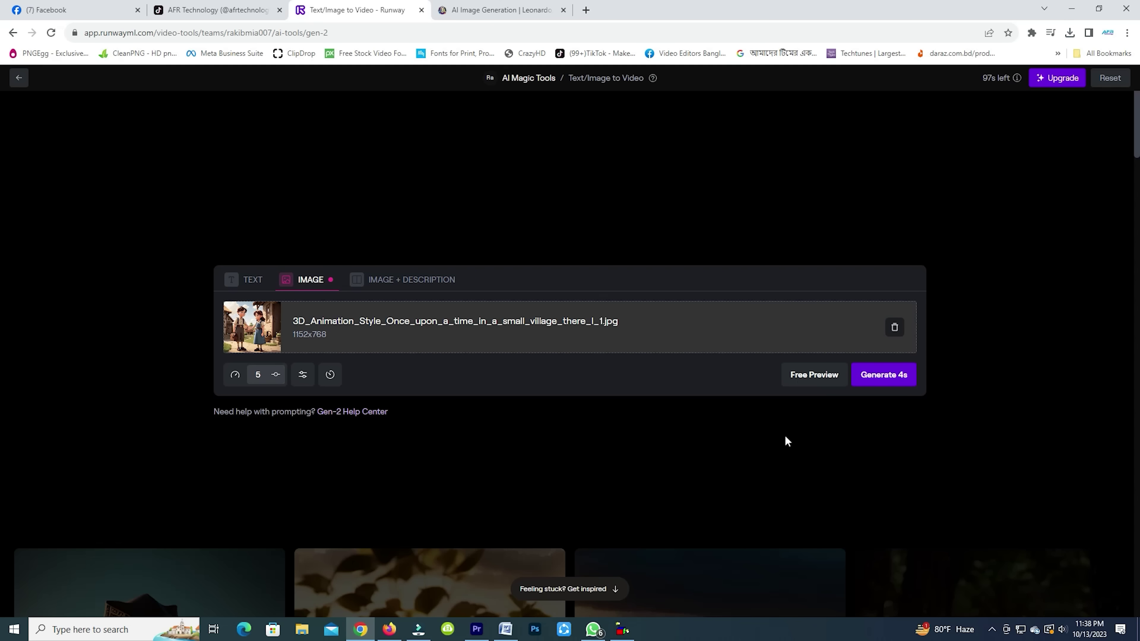
# Generate a 4-second video from the uploaded image, play it and download it
pyautogui.click(816, 378)
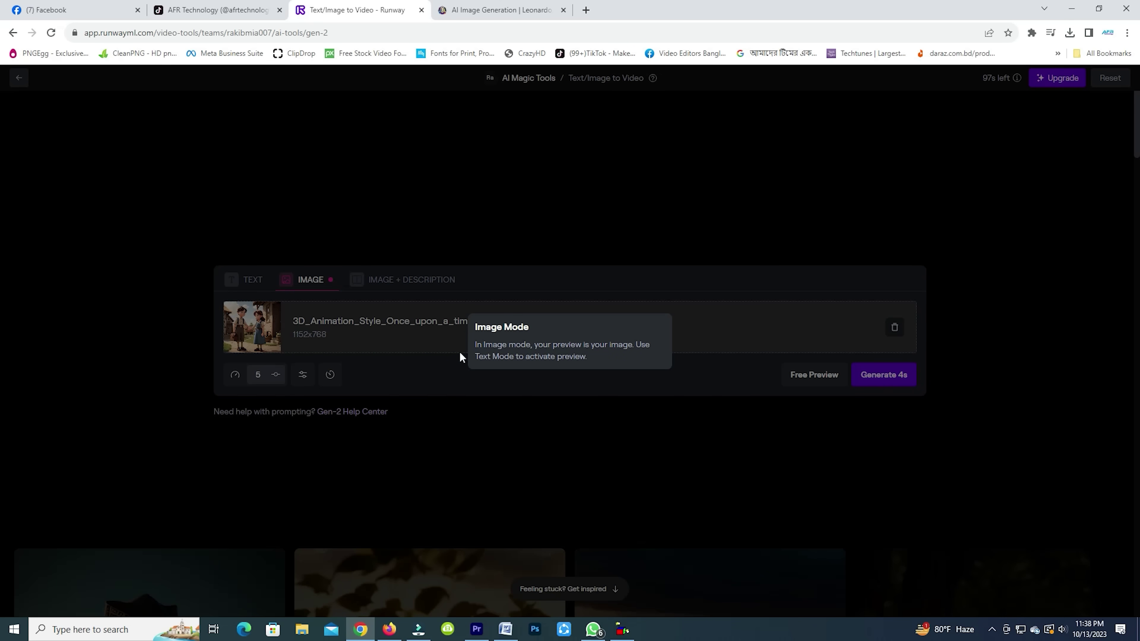
pyautogui.click(881, 380)
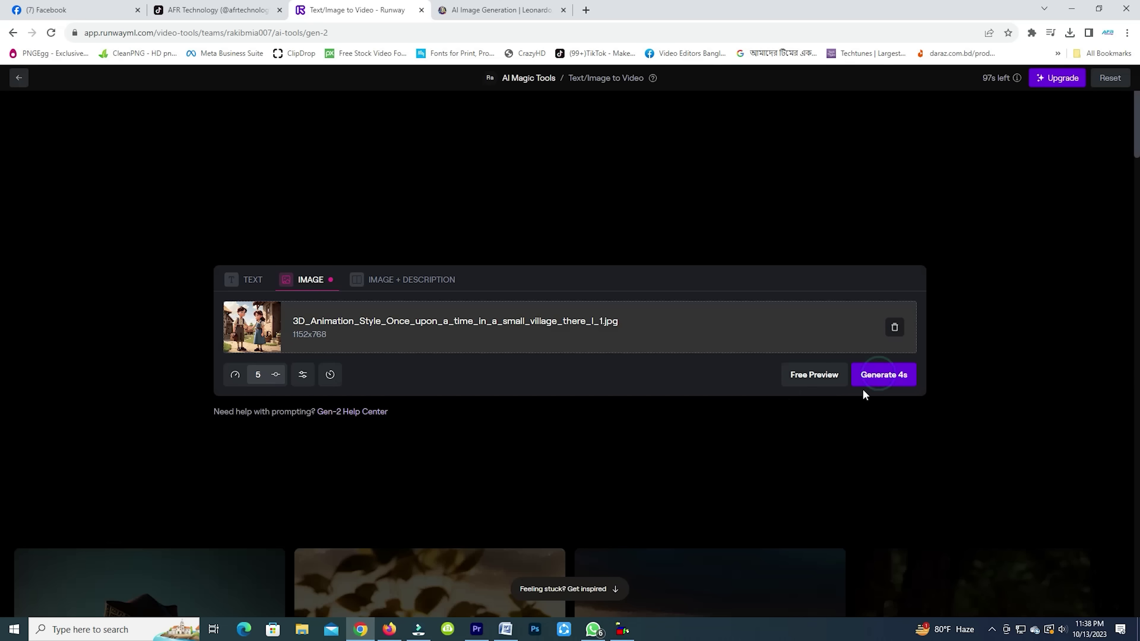
pyautogui.click(881, 382)
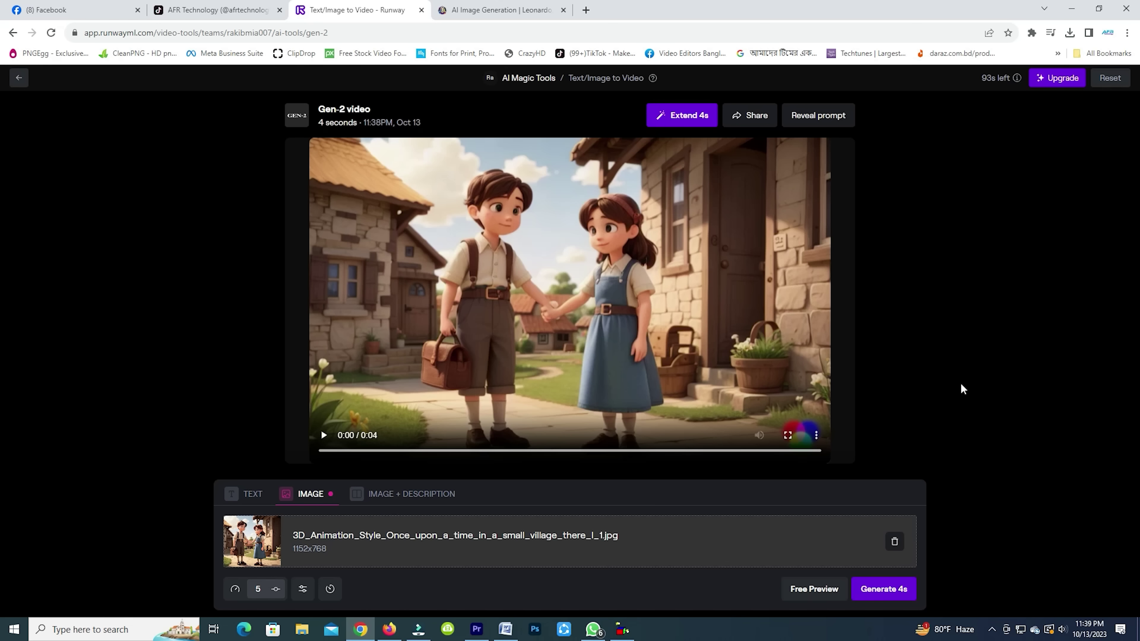
pyautogui.click(325, 441)
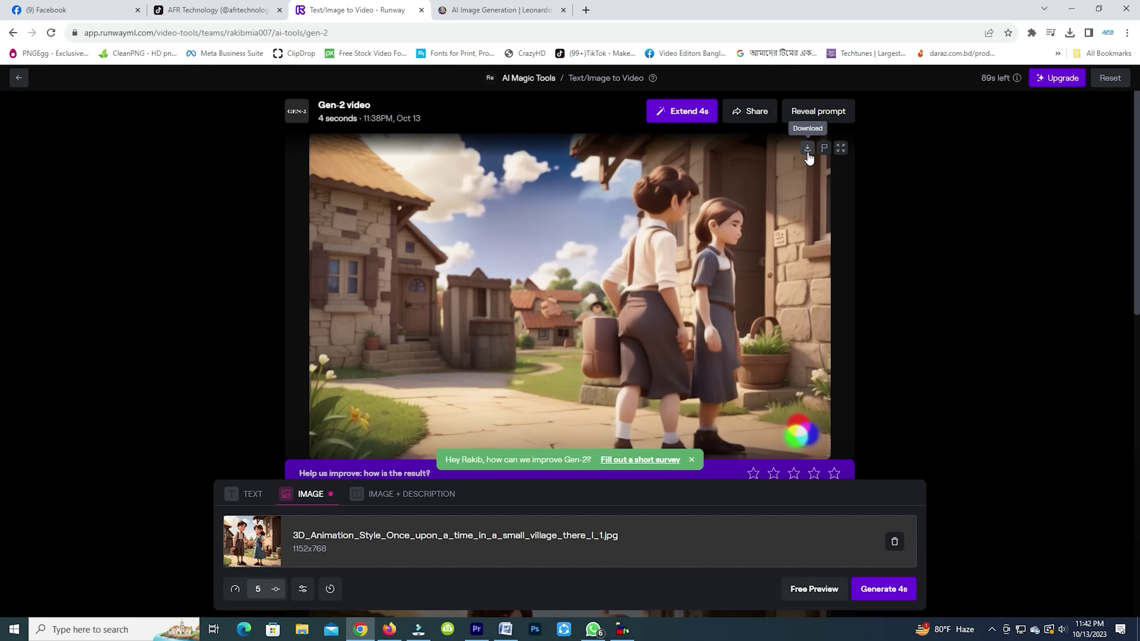
pyautogui.click(808, 152)
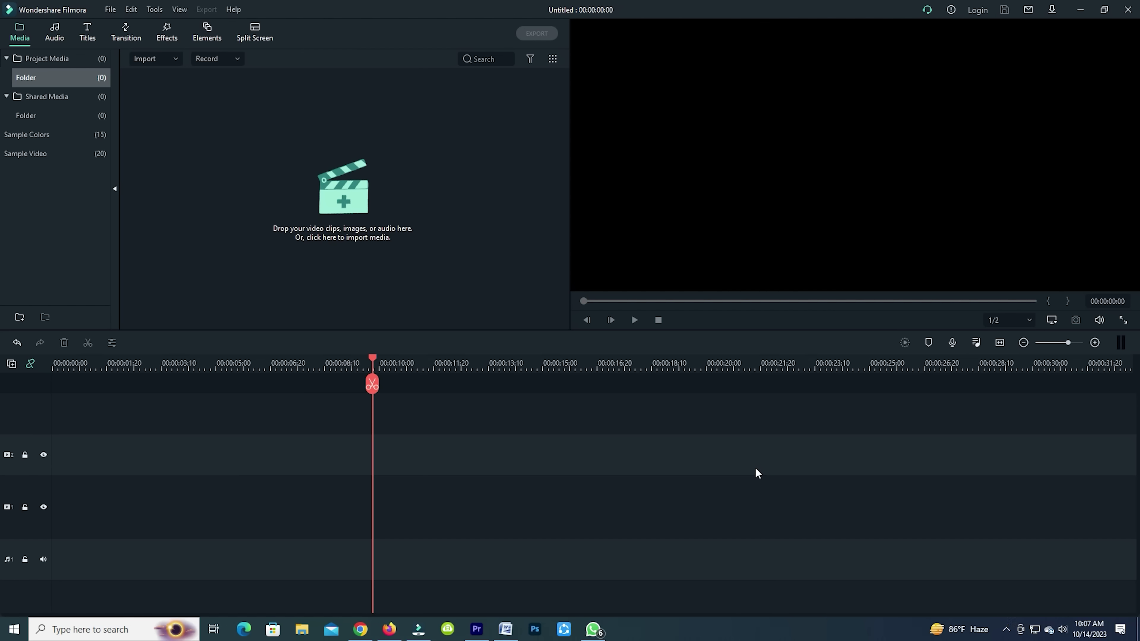
# Open the Downloads folder in File Explorer and import today's Gen-2 video clips into the Filmora project media
pyautogui.click(1082, 10)
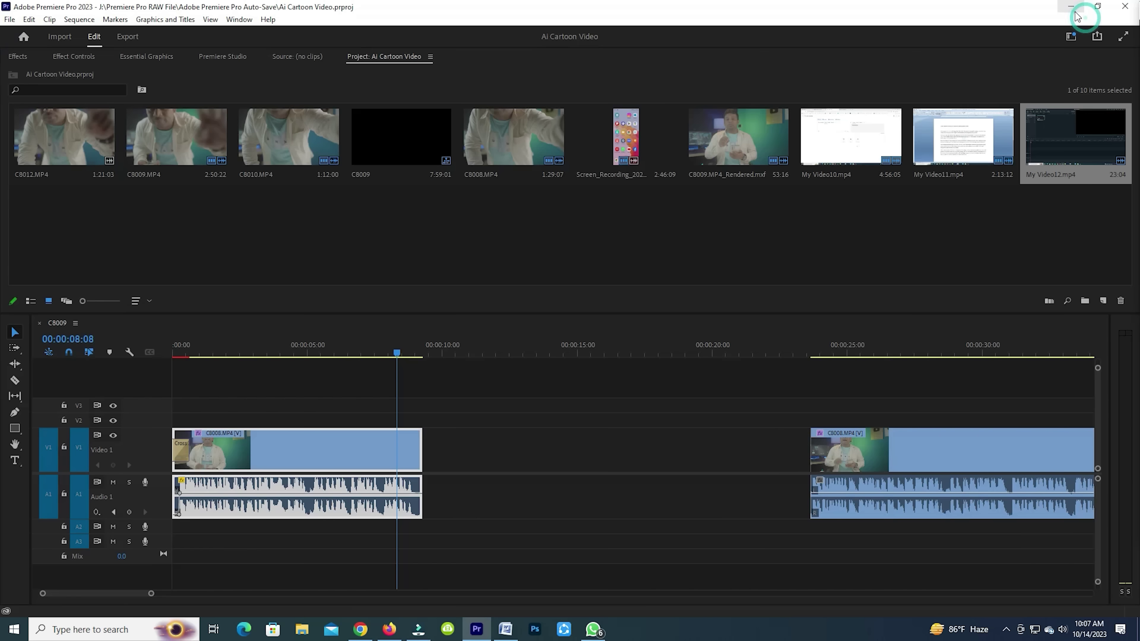
pyautogui.click(1075, 12)
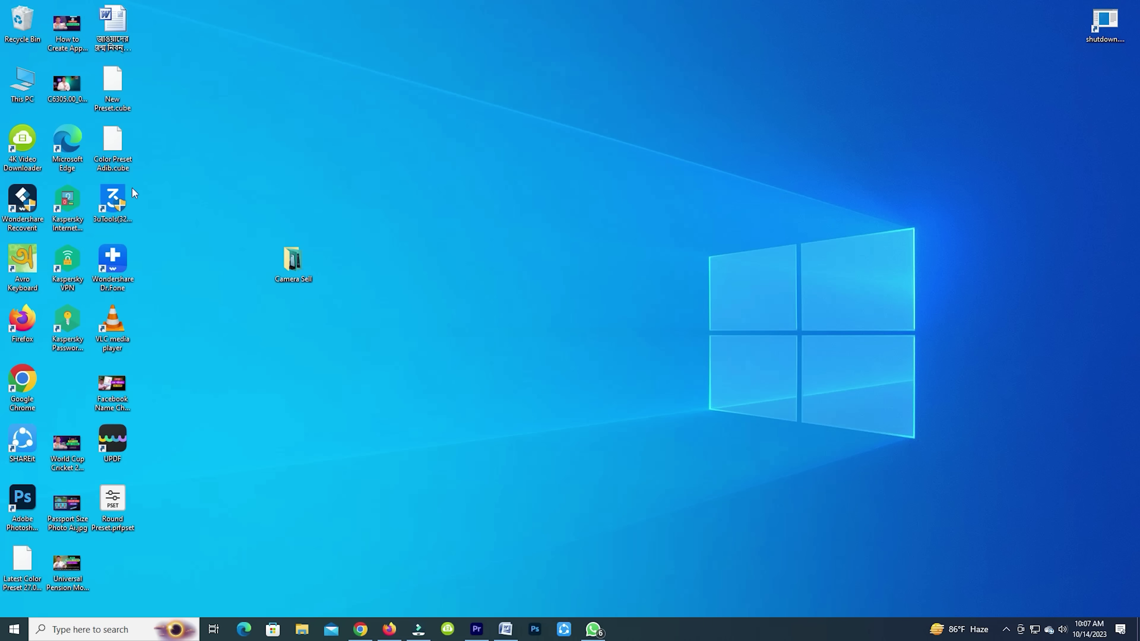
pyautogui.doubleClick(26, 86)
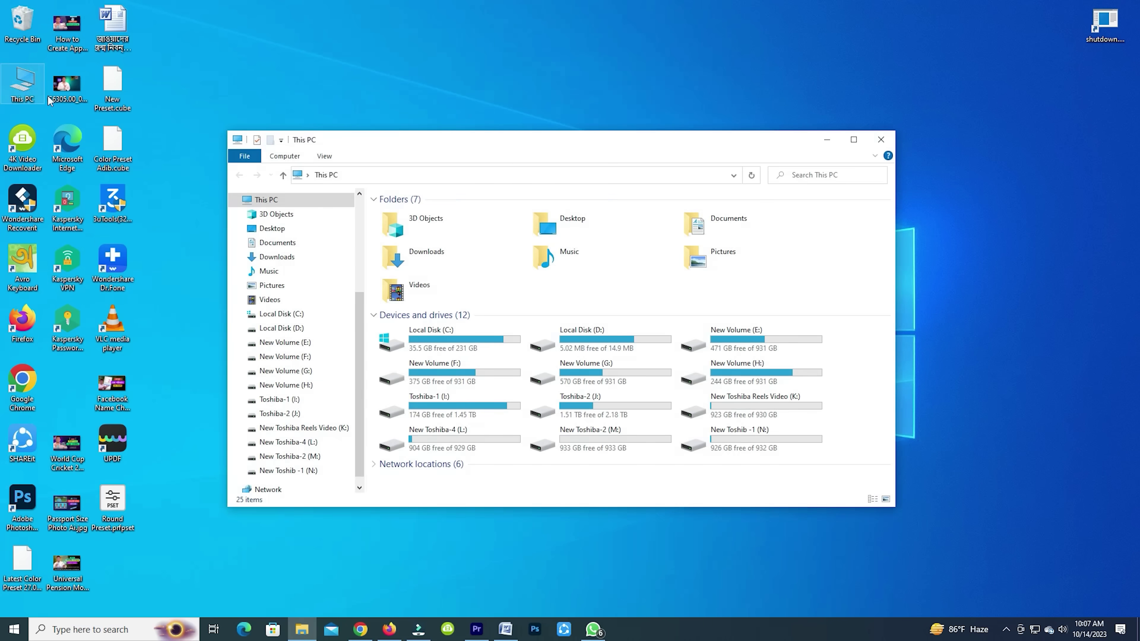
pyautogui.click(854, 140)
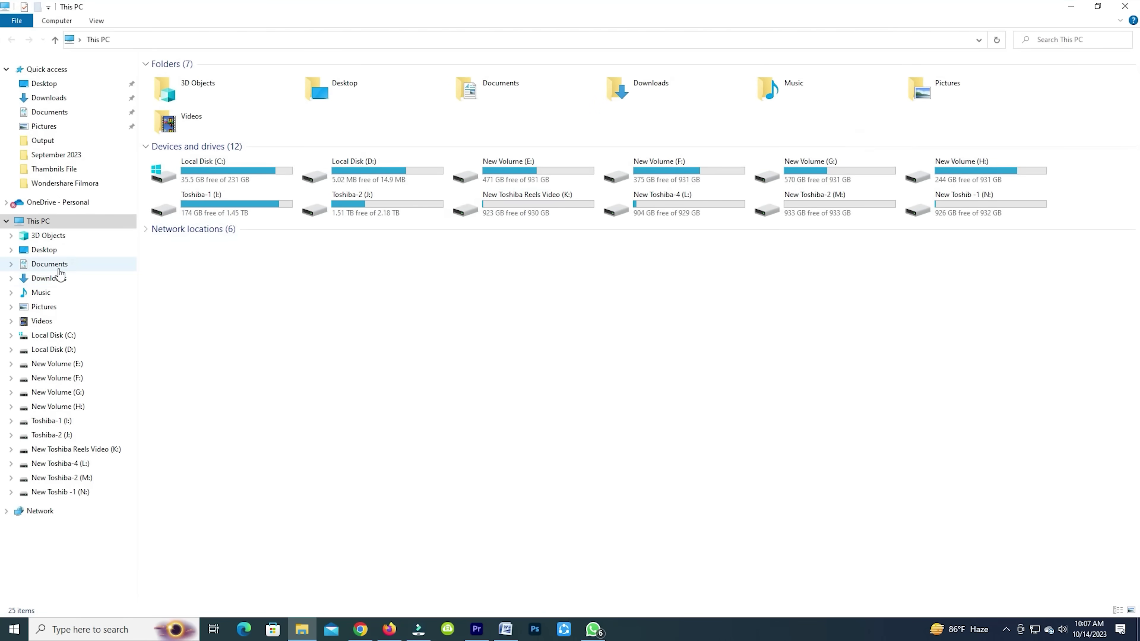
pyautogui.click(50, 278)
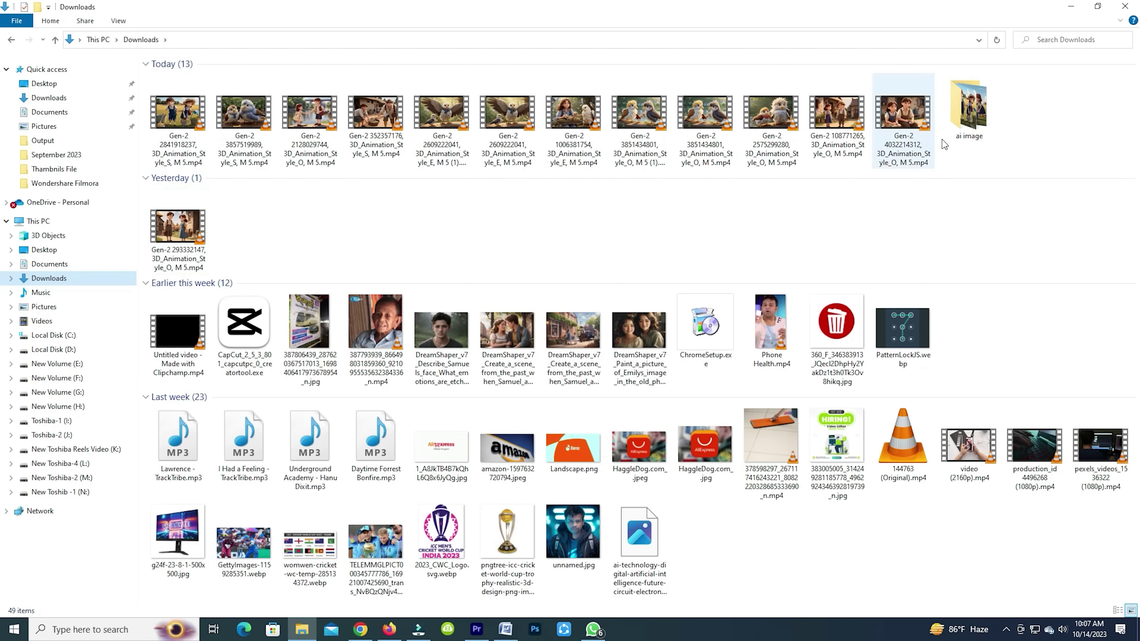
pyautogui.moveTo(145, 124); pyautogui.dragTo(384, 252)
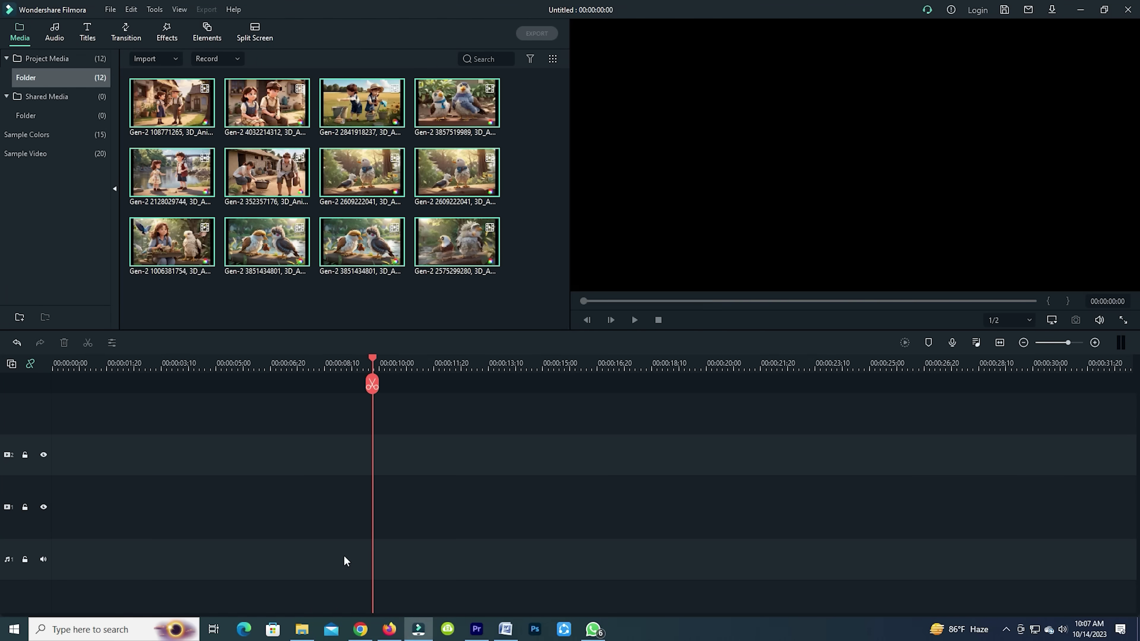
pyautogui.click(309, 630)
pyautogui.moveTo(177, 234); pyautogui.dragTo(431, 270)
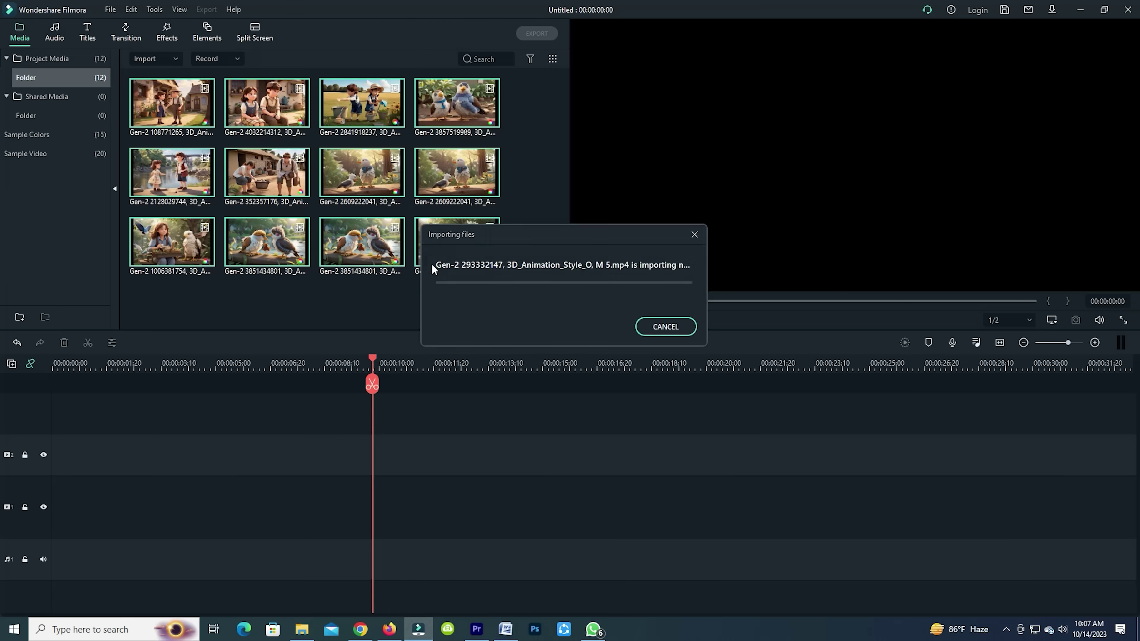
pyautogui.click(303, 631)
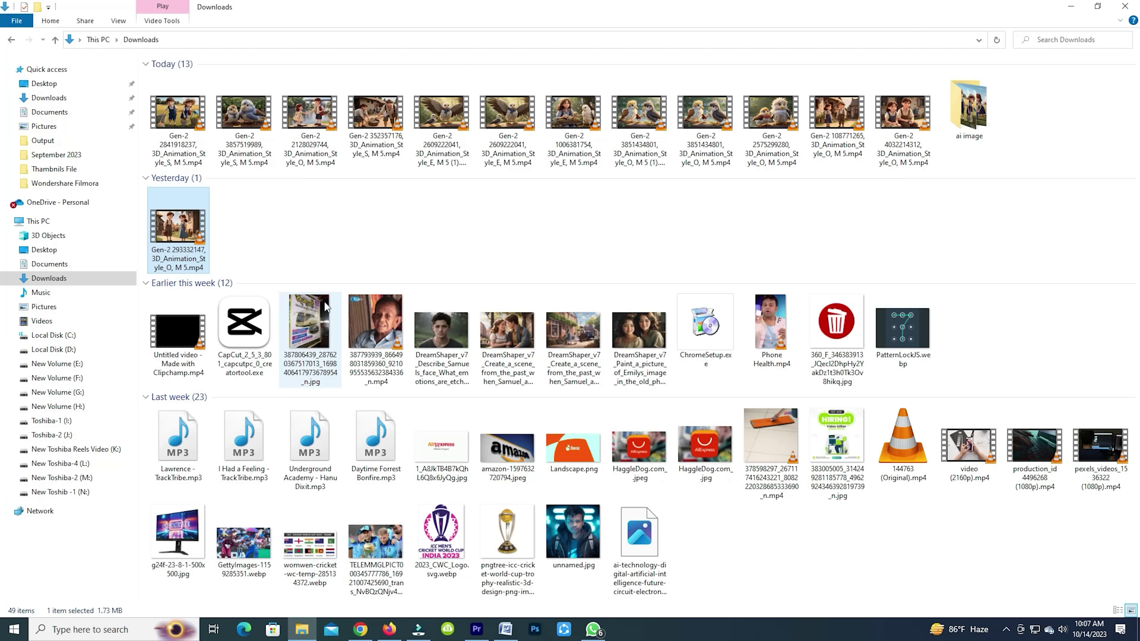
pyautogui.click(273, 237)
pyautogui.moveTo(184, 332); pyautogui.dragTo(466, 215)
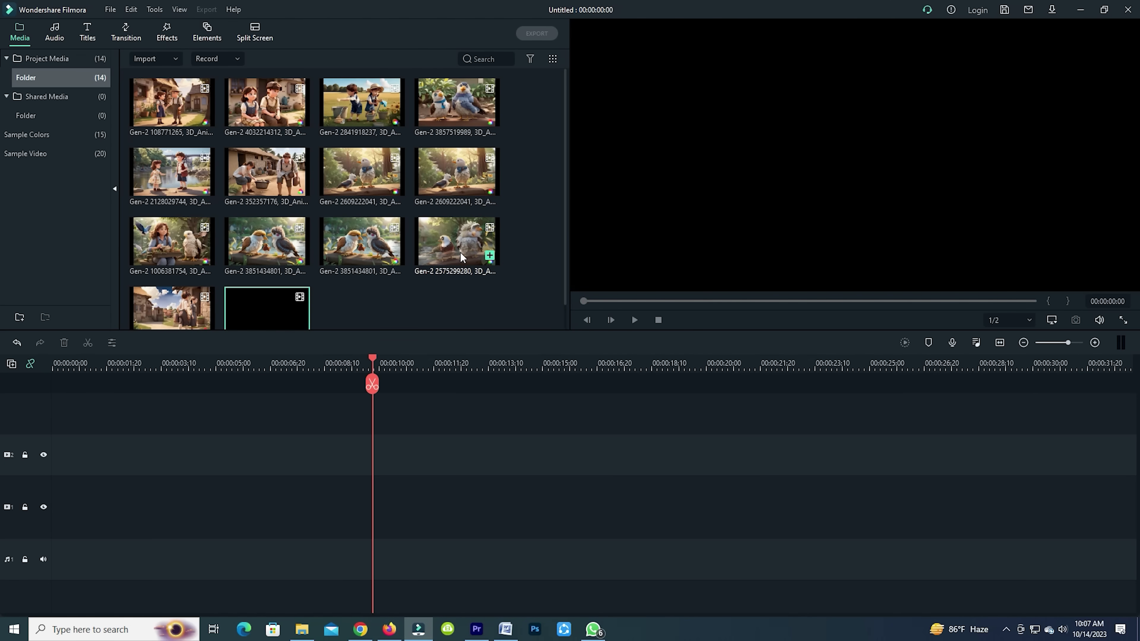
# Place the Clipchamp narration video at the start of video track 1
pyautogui.scroll(-1, 332, 314)
pyautogui.moveTo(251, 415); pyautogui.dragTo(56, 532)
pyautogui.click(235, 511)
pyautogui.moveTo(233, 524); pyautogui.dragTo(234, 524)
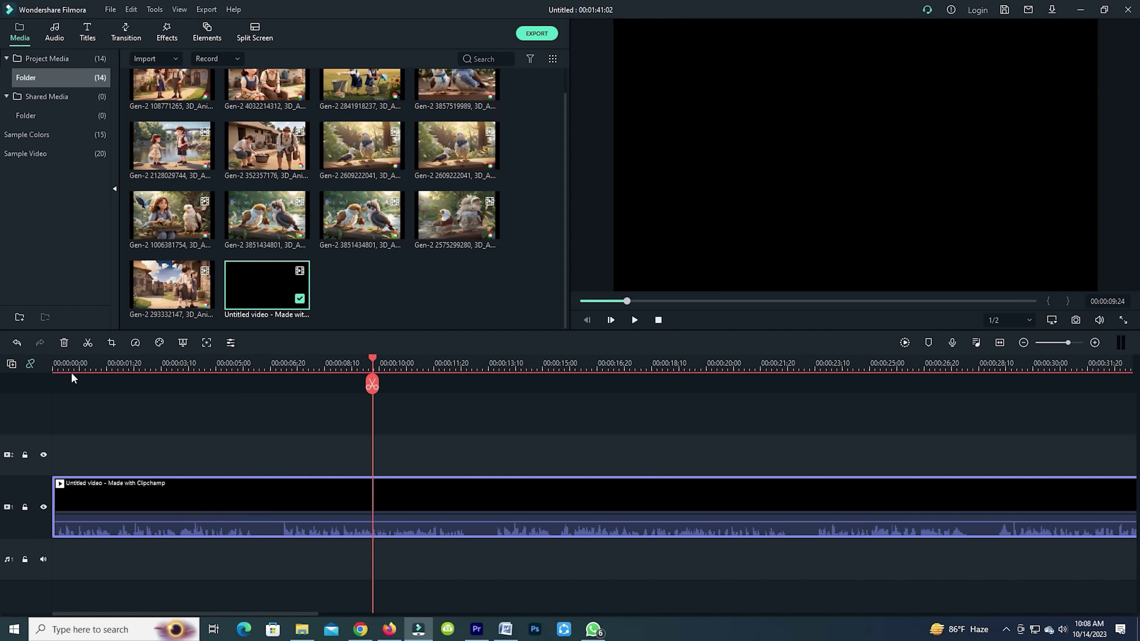
pyautogui.click(73, 369)
pyautogui.click(54, 369)
pyautogui.press('space')
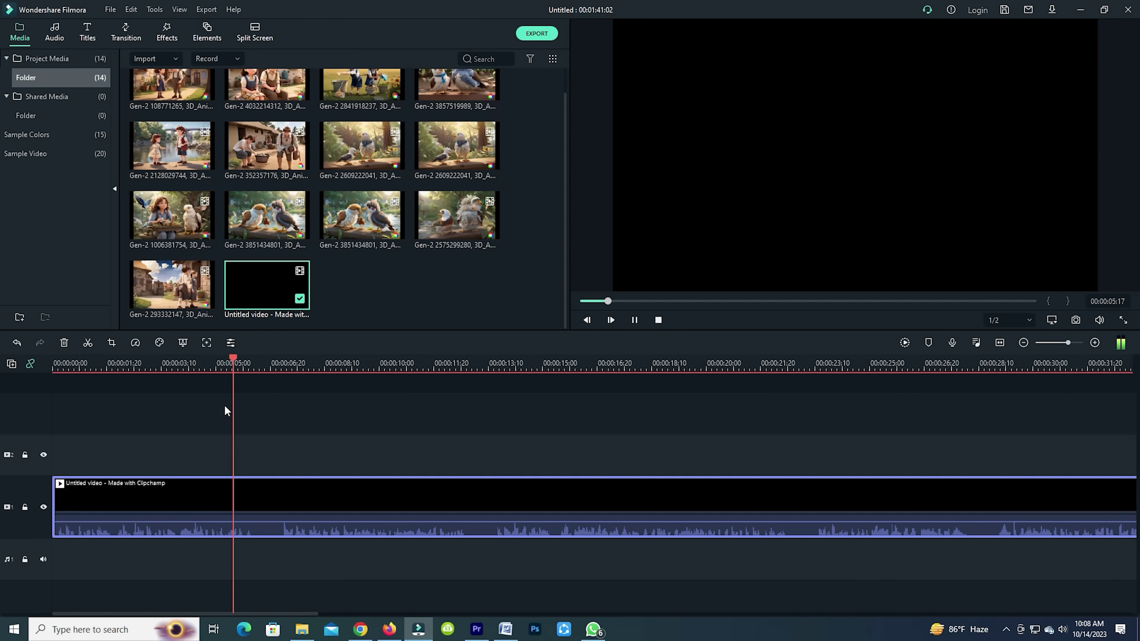
pyautogui.moveTo(256, 389); pyautogui.dragTo(54, 385)
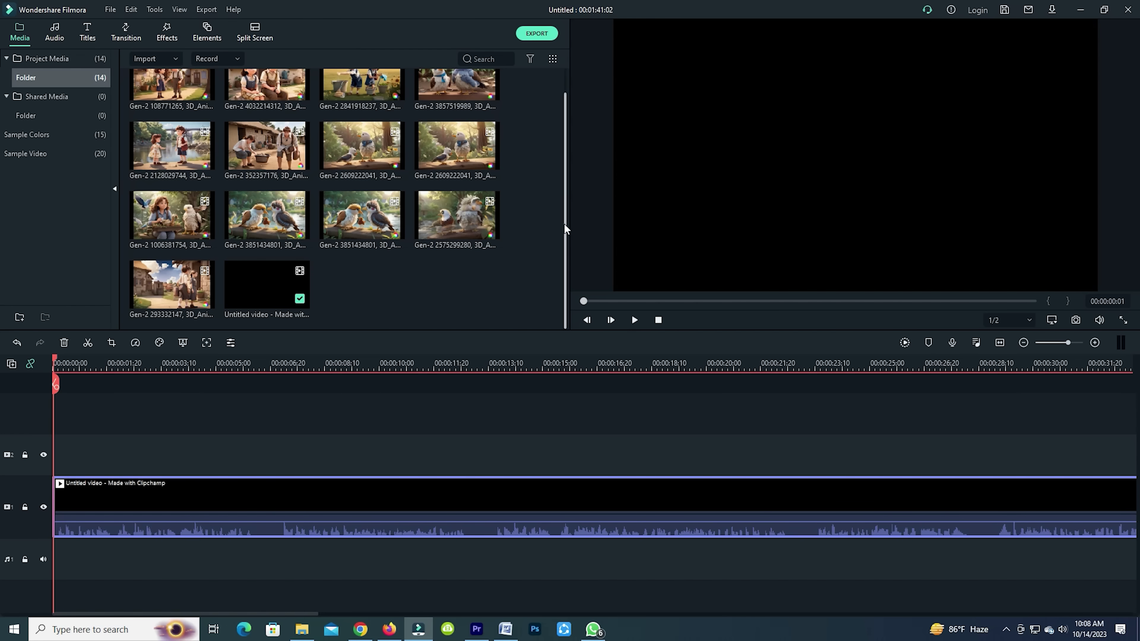
pyautogui.moveTo(564, 223); pyautogui.dragTo(561, 169)
pyautogui.moveTo(180, 105); pyautogui.dragTo(50, 452)
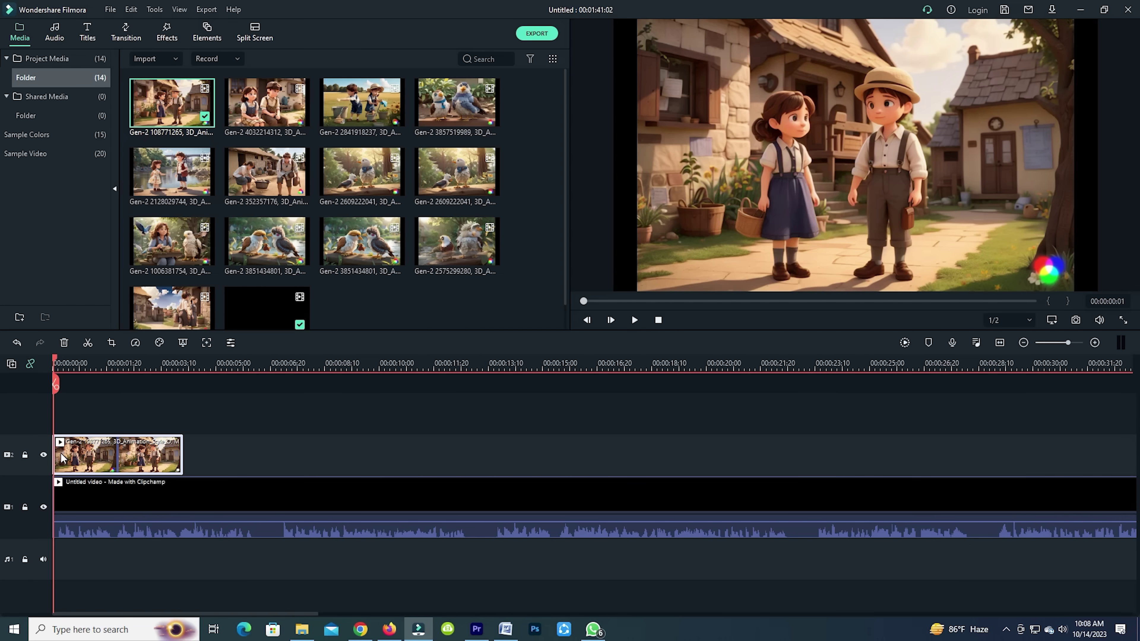
pyautogui.moveTo(266, 103); pyautogui.dragTo(177, 454)
# Play the narration over the clips and trim the end of the seated siblings clip to 00:00:06:25
pyautogui.press('space')
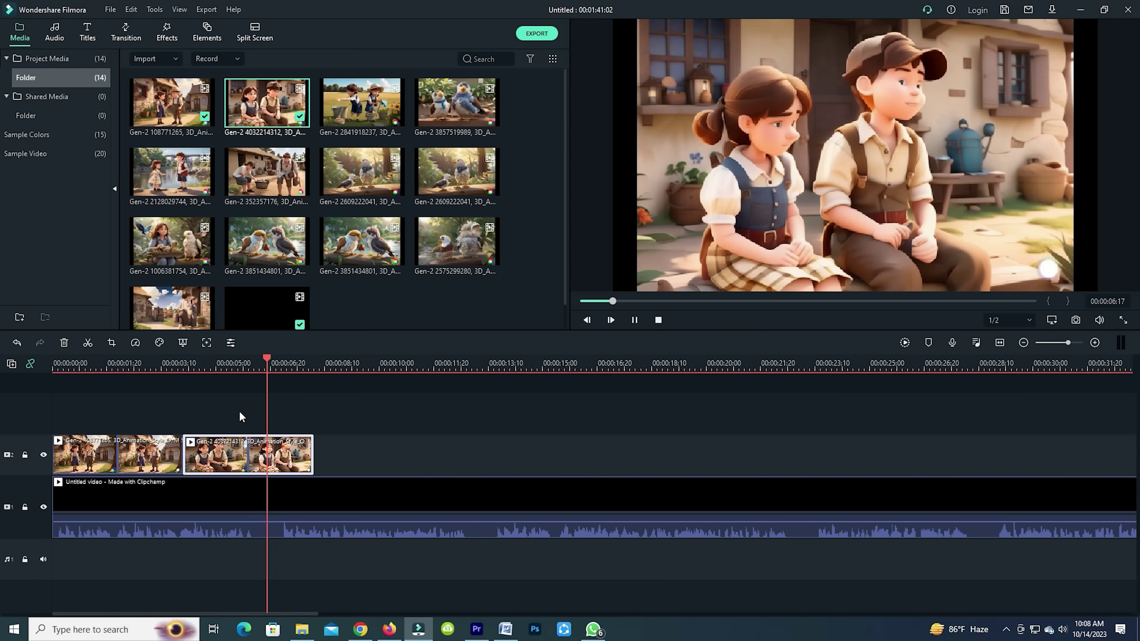
pyautogui.press('space')
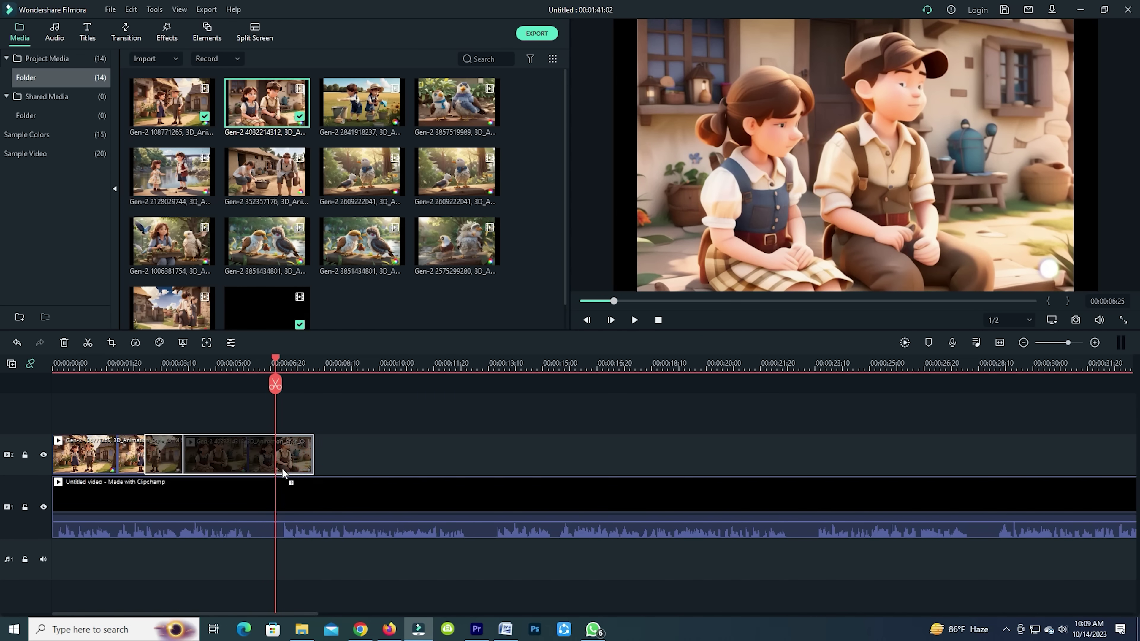
pyautogui.moveTo(316, 452); pyautogui.dragTo(276, 464)
pyautogui.press('space')
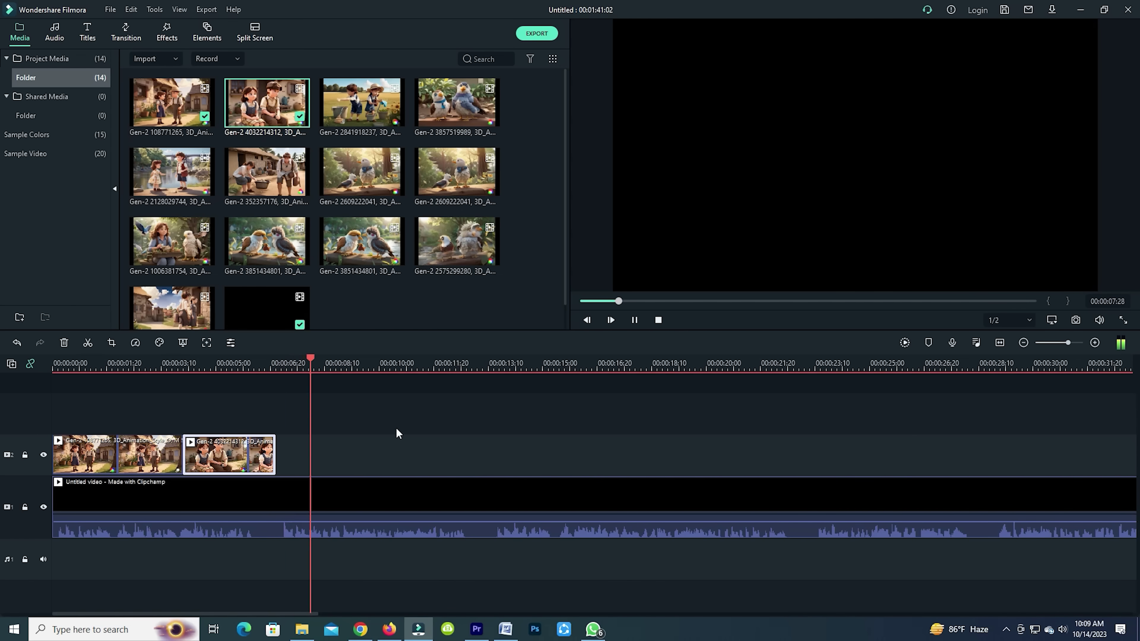
pyautogui.press('space')
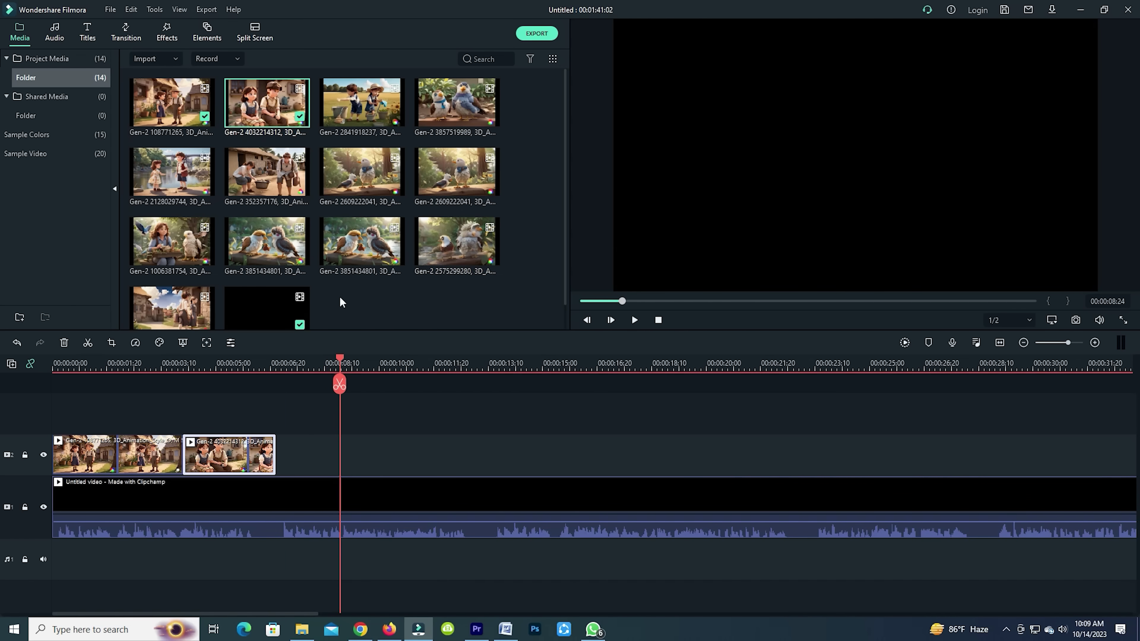
pyautogui.moveTo(281, 186); pyautogui.dragTo(283, 443)
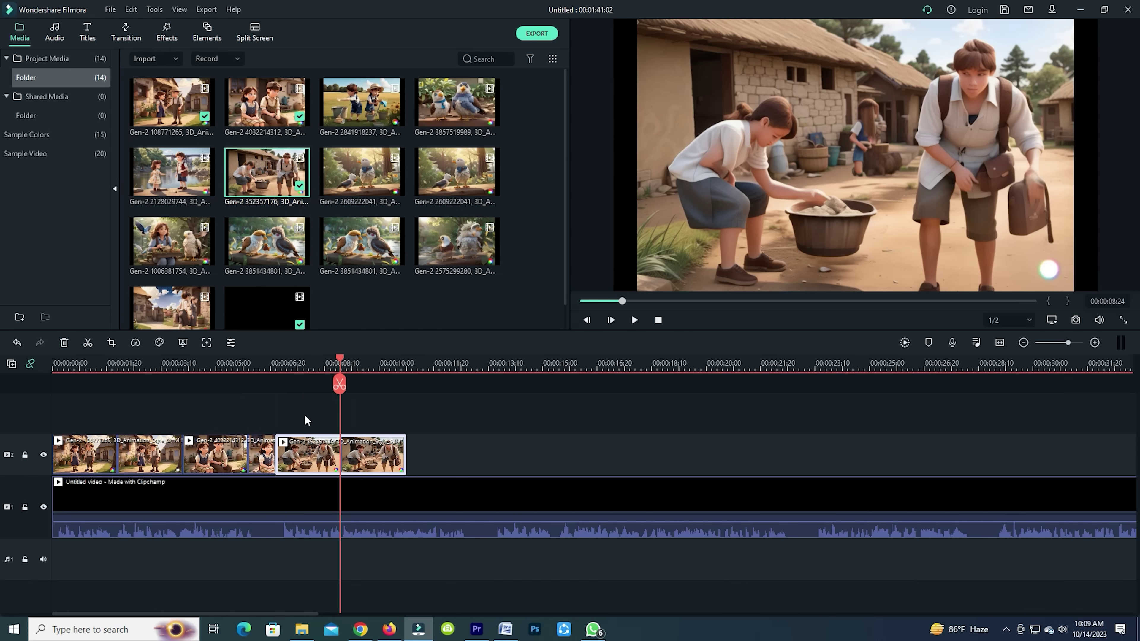
pyautogui.moveTo(341, 359); pyautogui.dragTo(286, 376)
pyautogui.press('space')
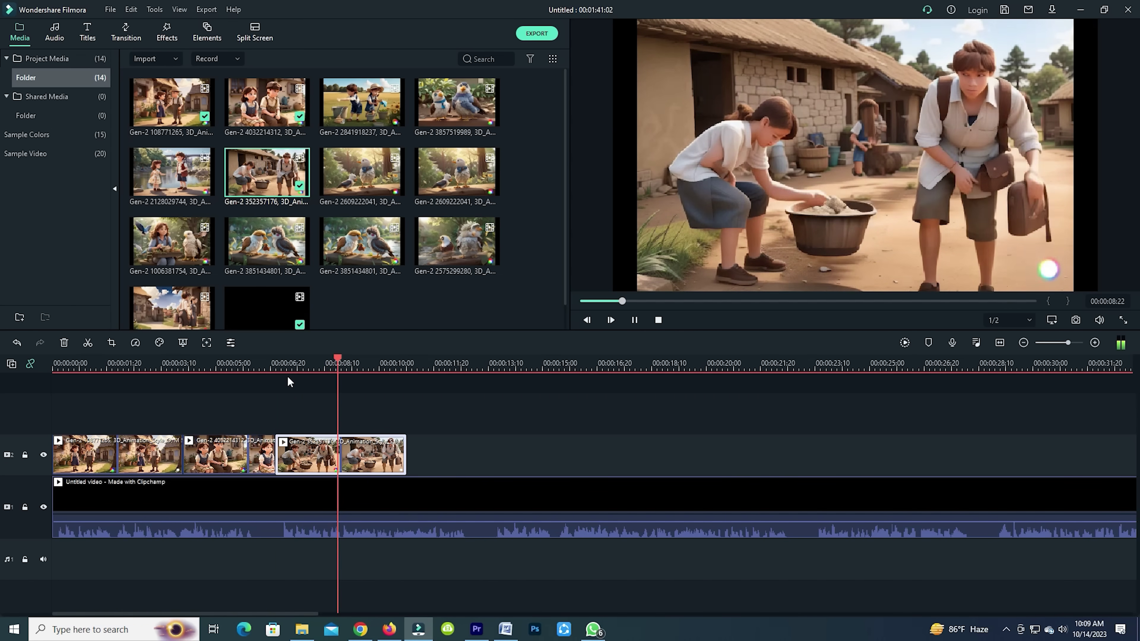
pyautogui.press('space')
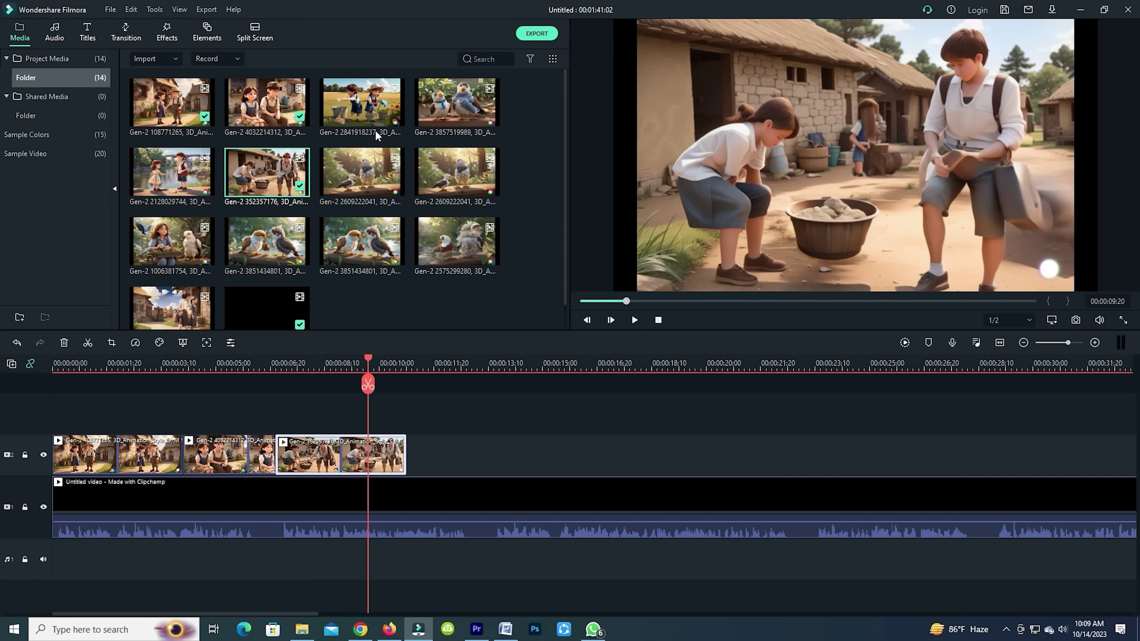
pyautogui.moveTo(368, 108); pyautogui.dragTo(449, 456)
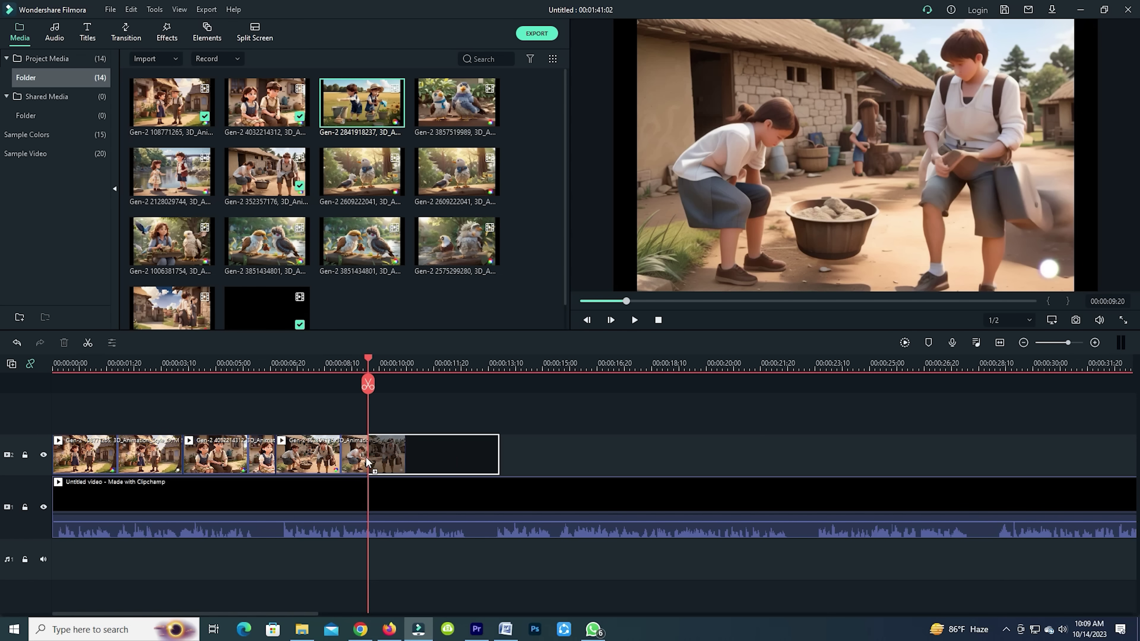
pyautogui.press('space')
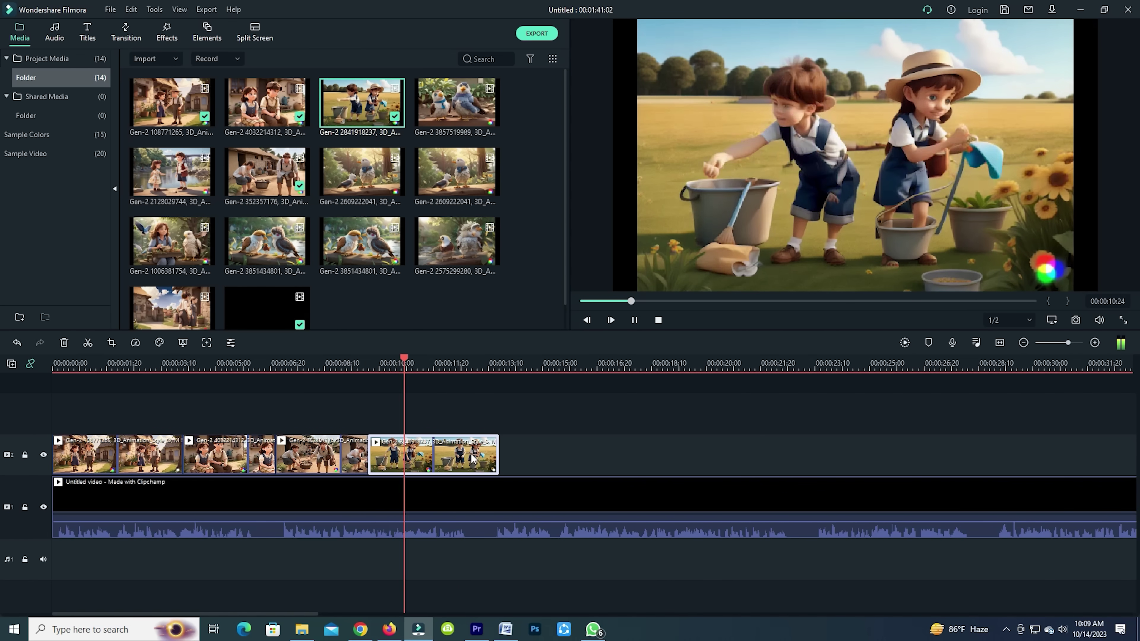
pyautogui.press('space')
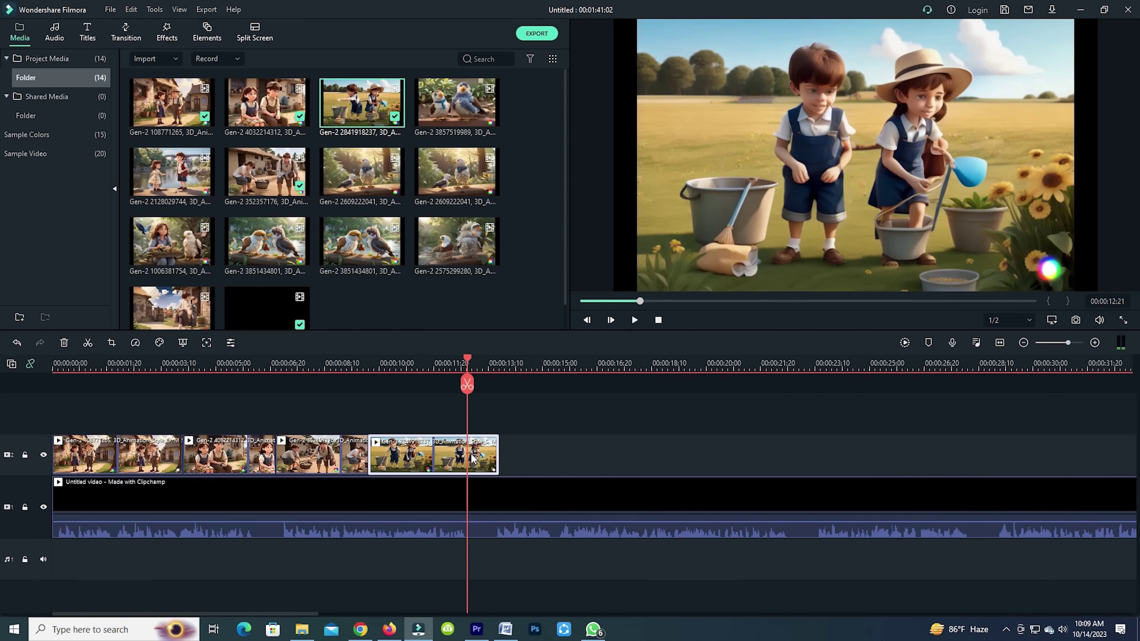
pyautogui.moveTo(501, 450); pyautogui.dragTo(492, 451)
pyautogui.press('space')
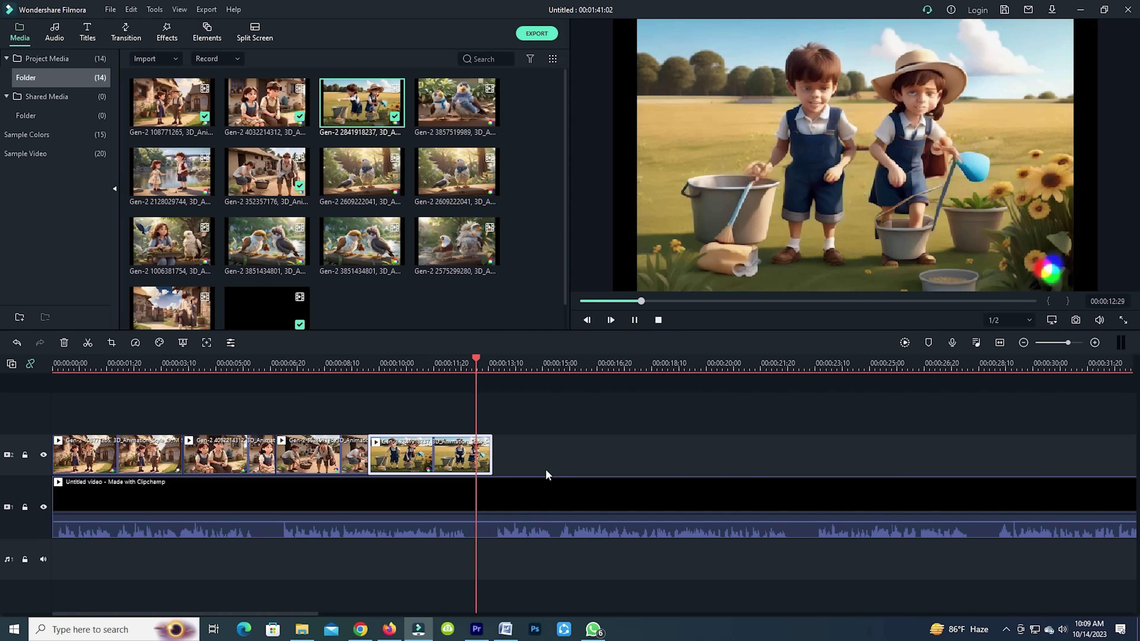
pyautogui.press('space')
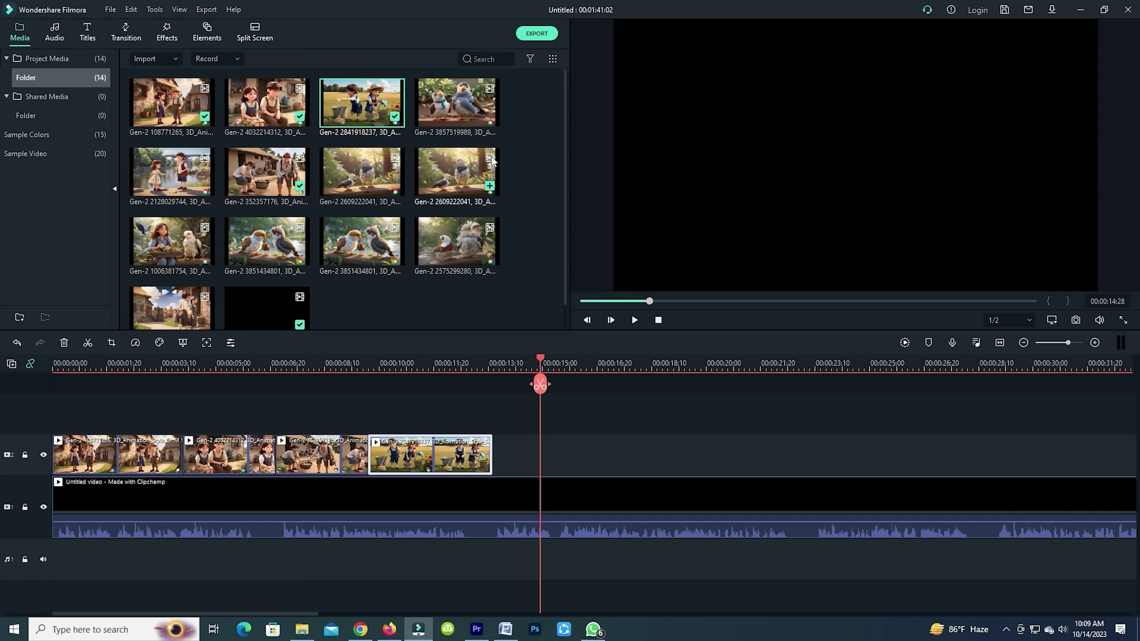
pyautogui.moveTo(169, 184); pyautogui.dragTo(502, 419)
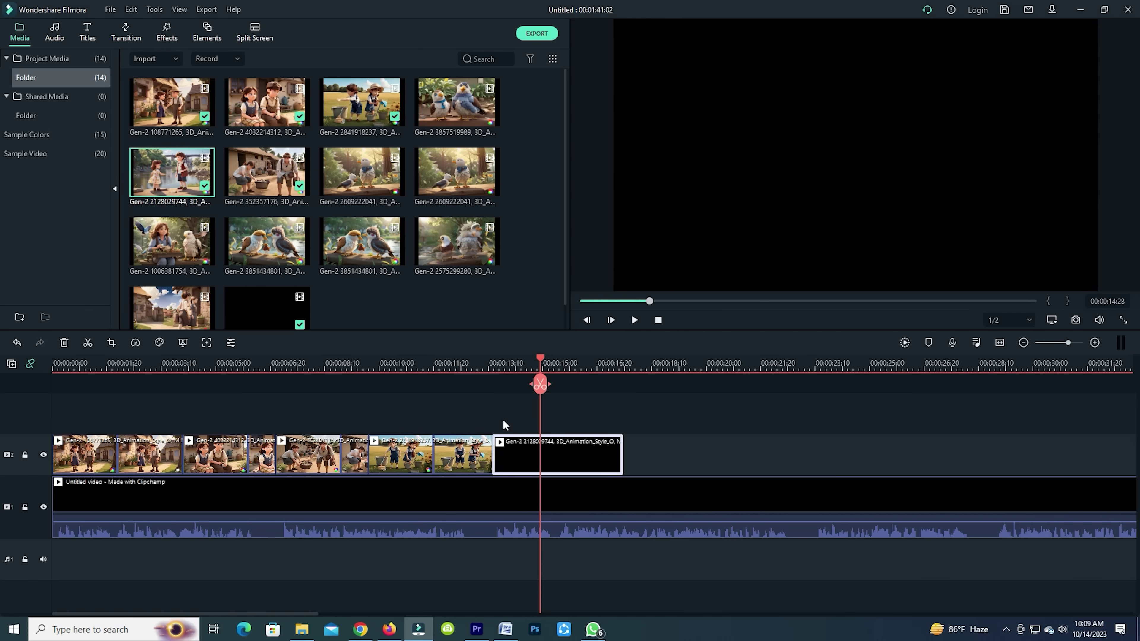
pyautogui.click(491, 363)
pyautogui.press('space')
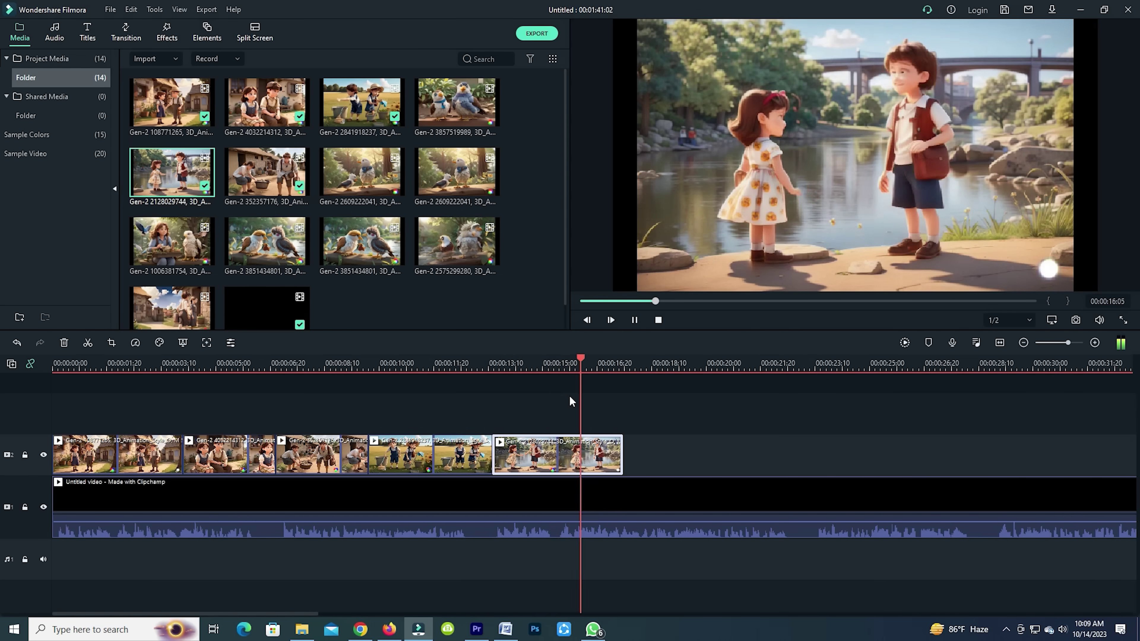
pyautogui.press('space')
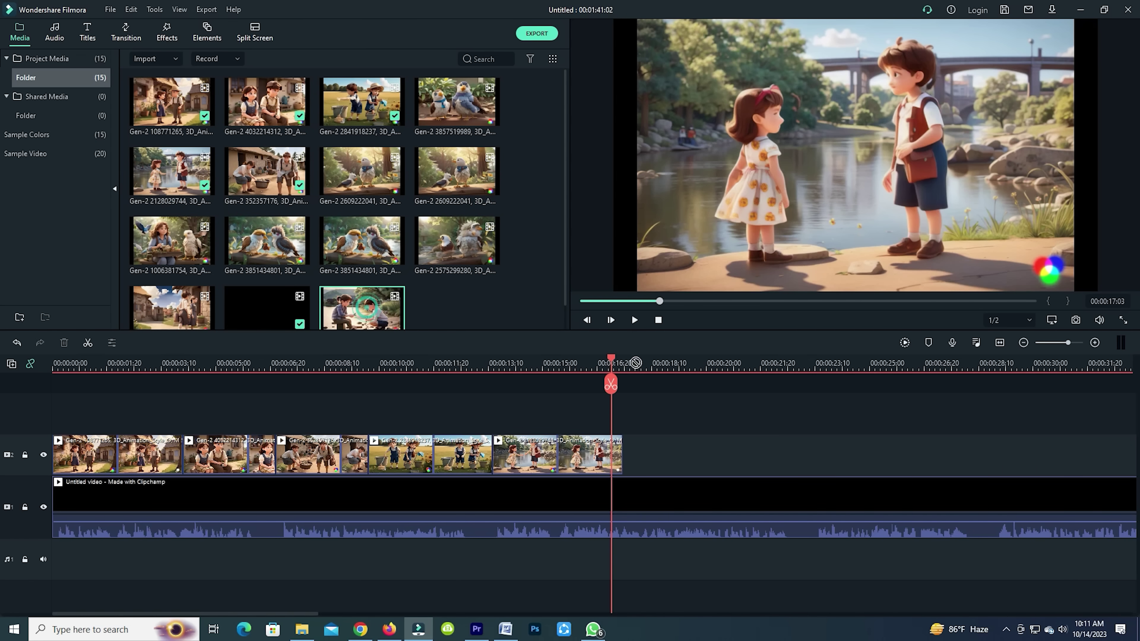
pyautogui.moveTo(361, 309); pyautogui.dragTo(630, 446)
pyautogui.press('space')
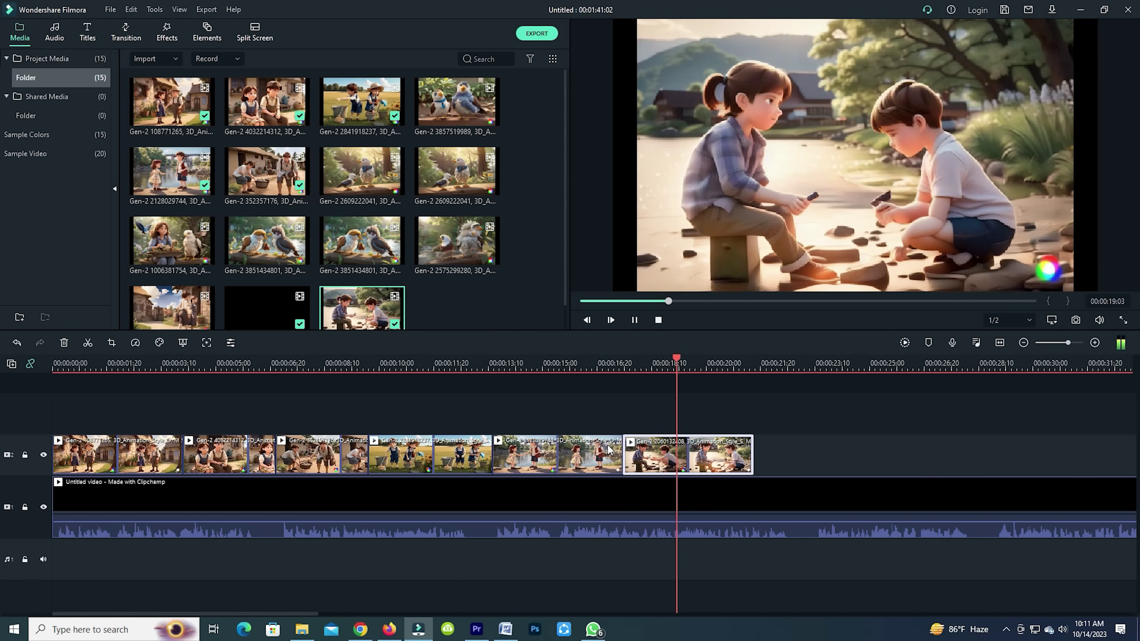
pyautogui.press('space')
pyautogui.press('space')
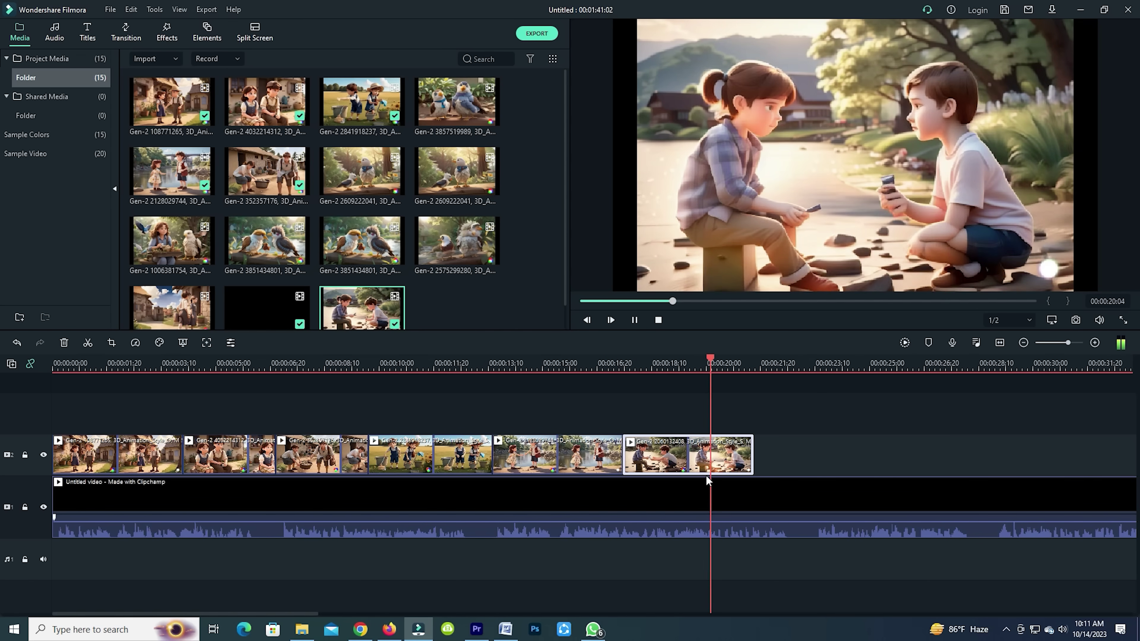
pyautogui.press('space')
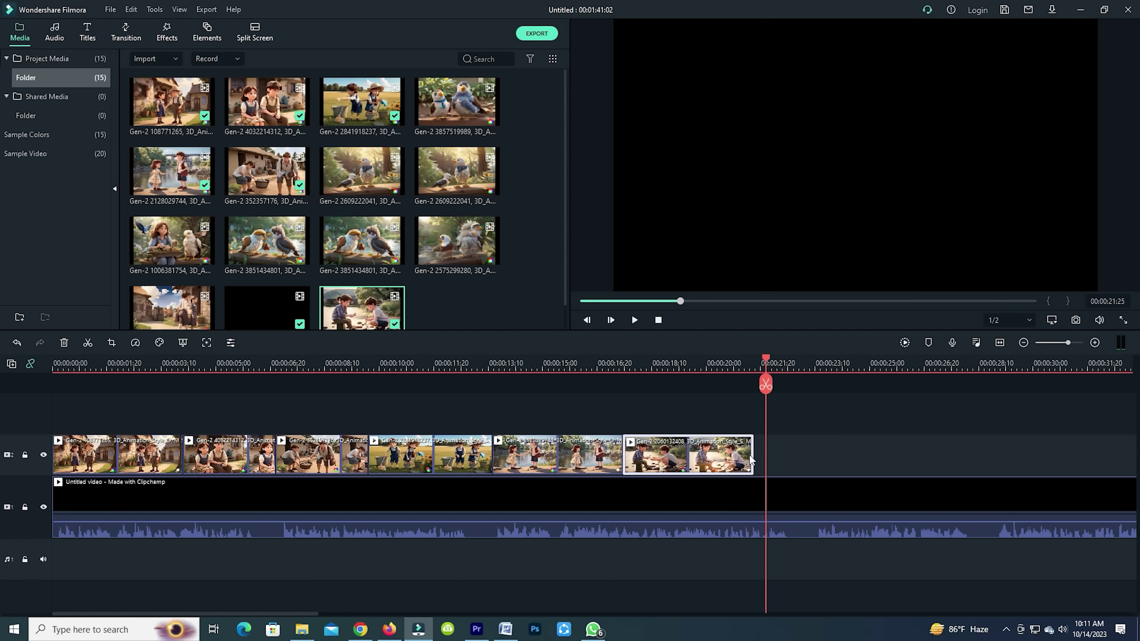
pyautogui.moveTo(753, 456); pyautogui.dragTo(716, 456)
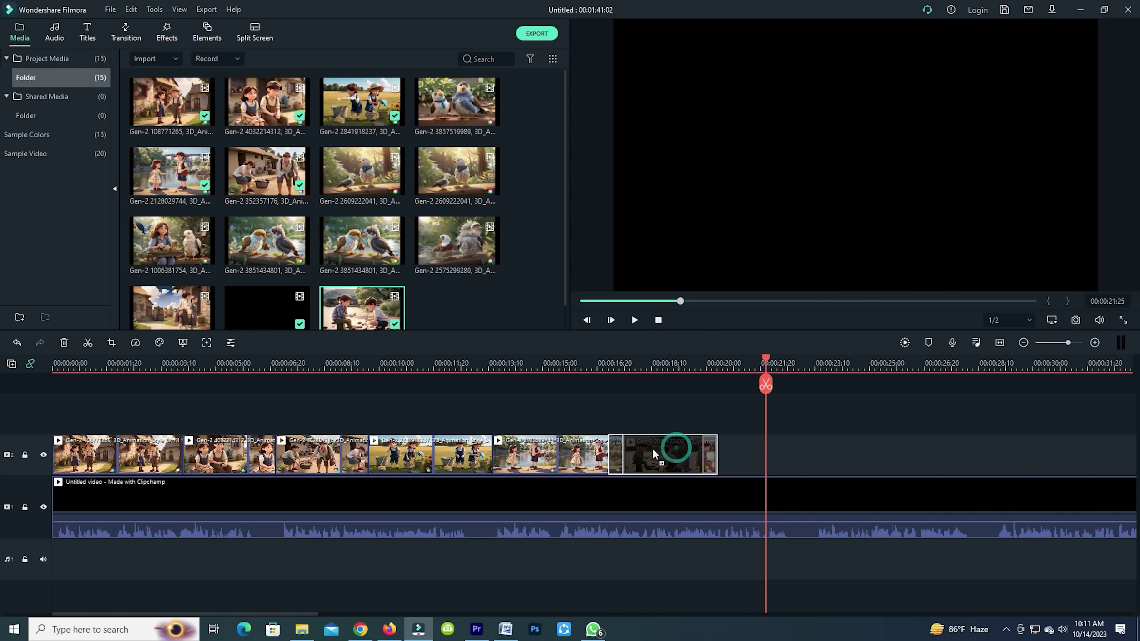
pyautogui.click(510, 297)
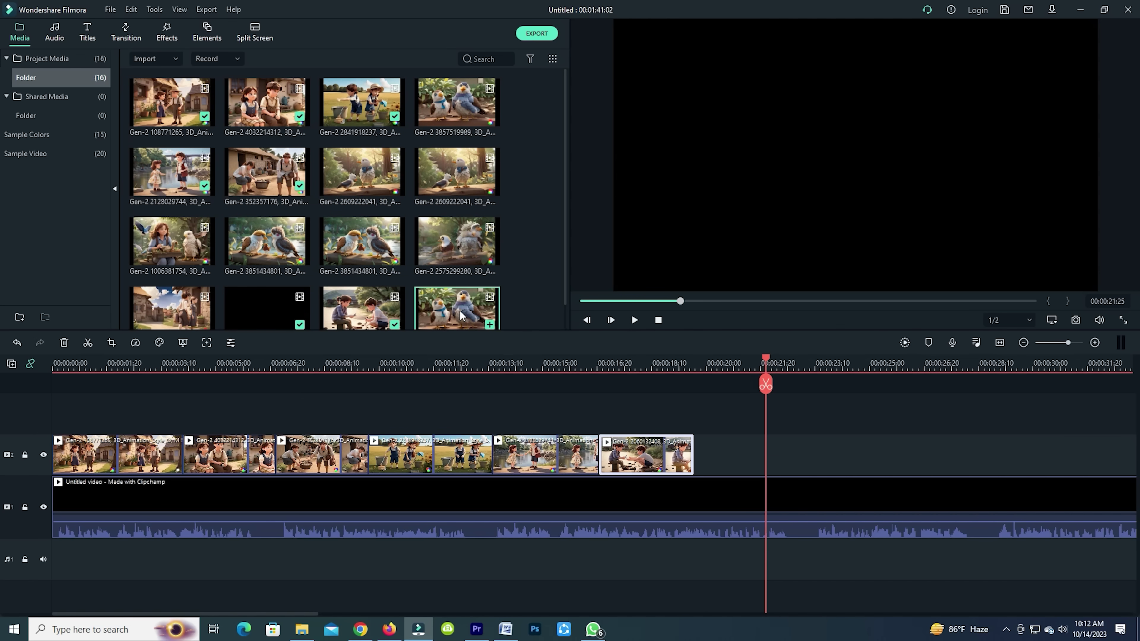
pyautogui.moveTo(460, 310); pyautogui.dragTo(698, 442)
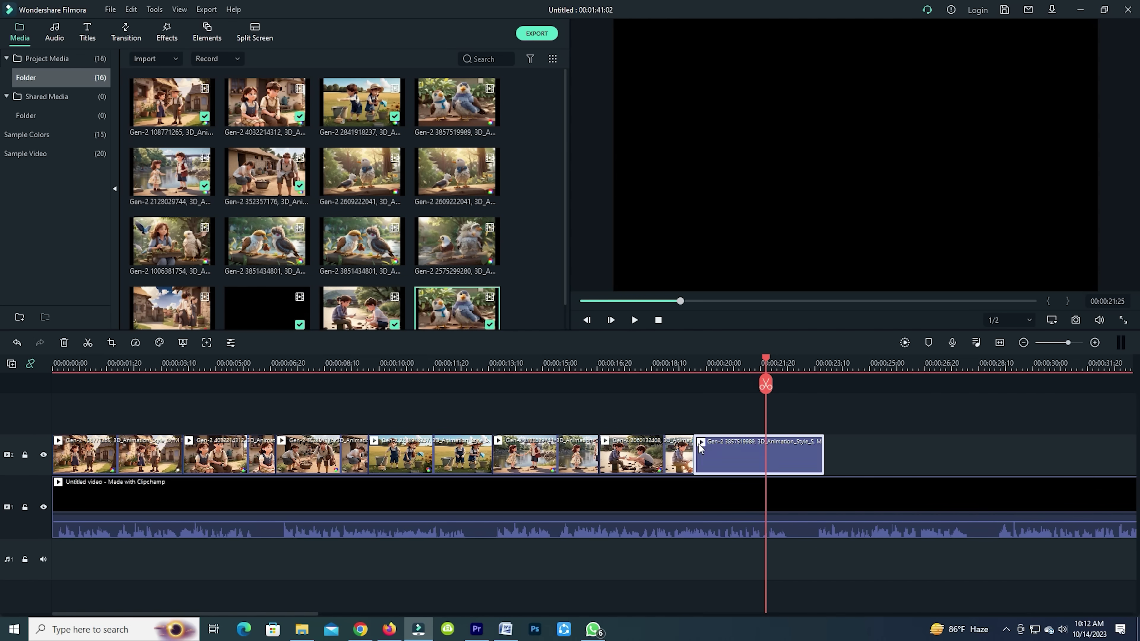
pyautogui.click(677, 366)
pyautogui.press('space')
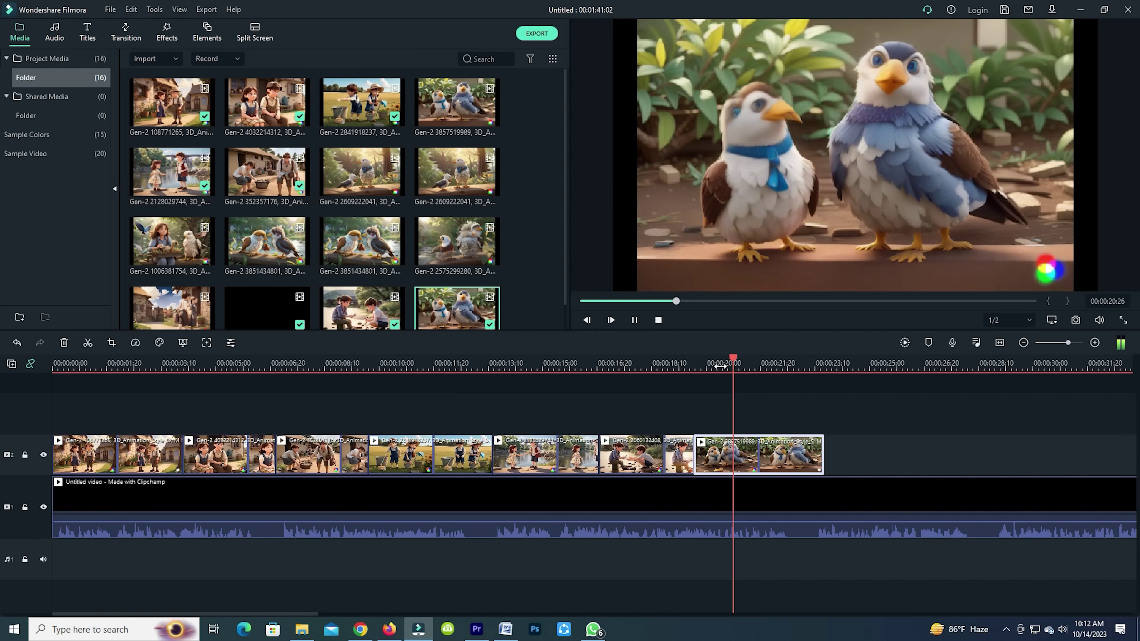
pyautogui.press('space')
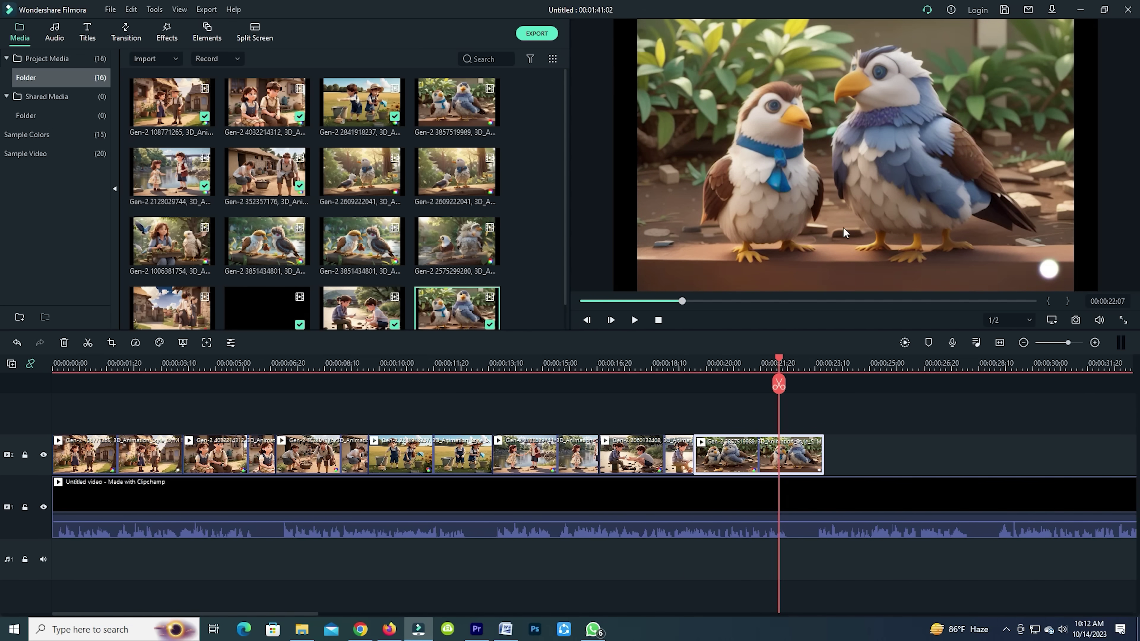
pyautogui.press('space')
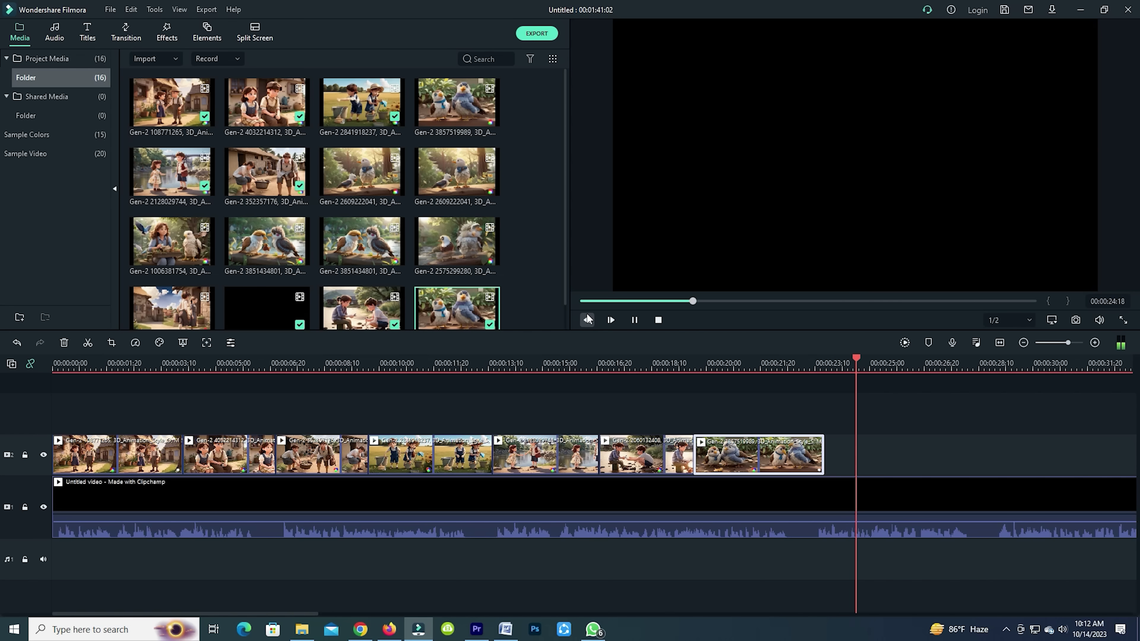
pyautogui.press('space')
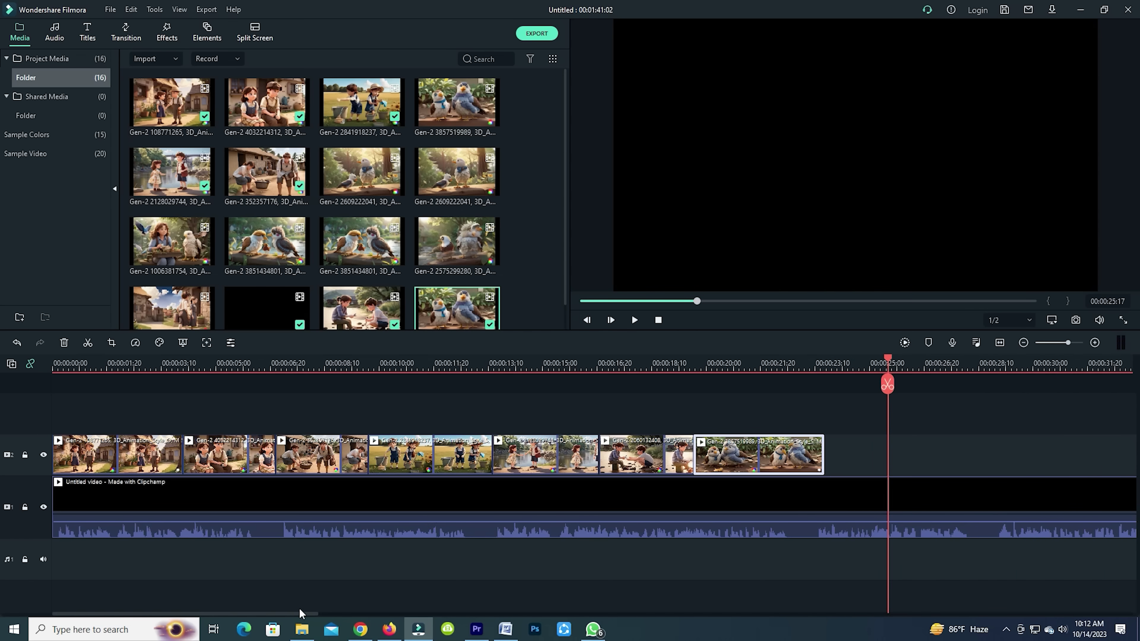
pyautogui.moveTo(299, 607); pyautogui.dragTo(358, 606)
pyautogui.moveTo(182, 249); pyautogui.dragTo(601, 455)
pyautogui.click(571, 363)
pyautogui.press('space')
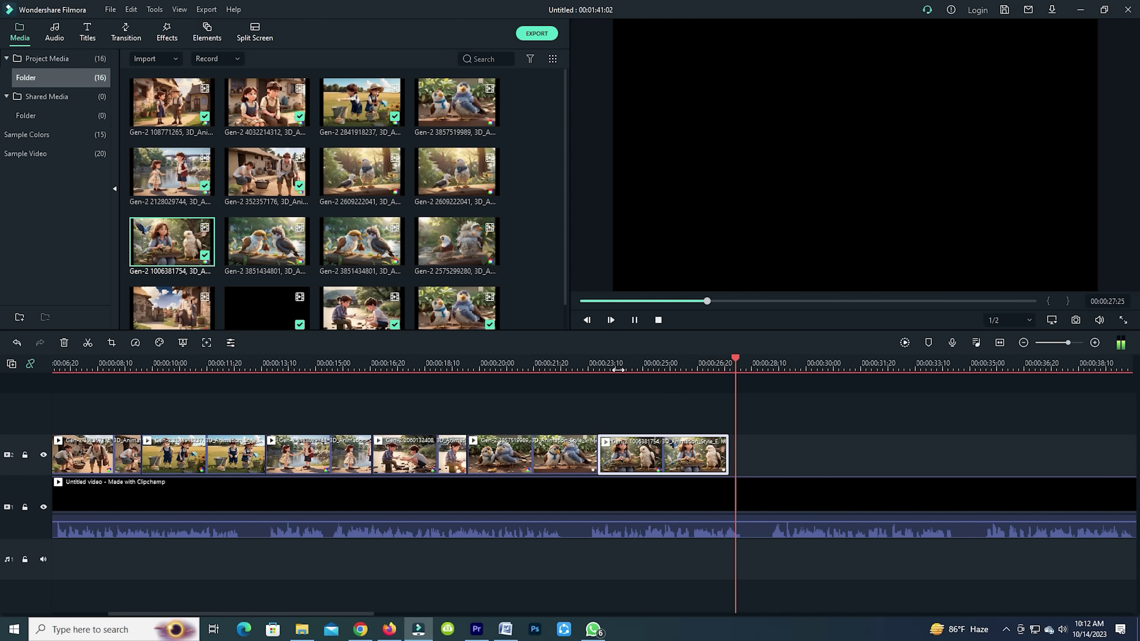
pyautogui.press('space')
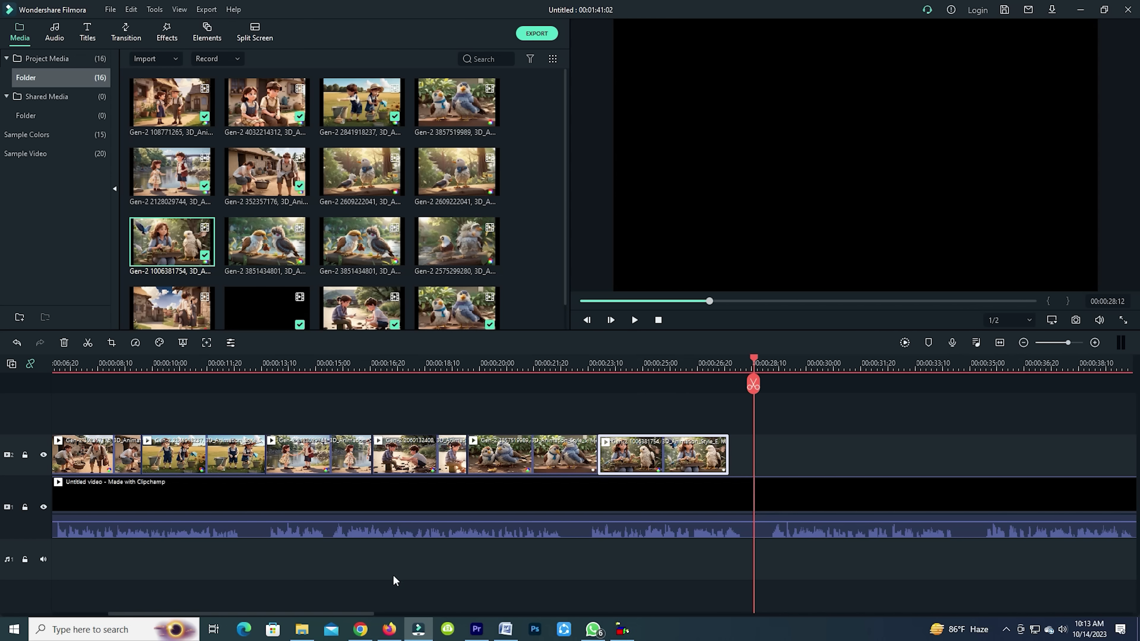
# Switch to Google Translate in Chrome and copy the English translation "Sam and his younger sister were cleaning the field"
pyautogui.click(360, 629)
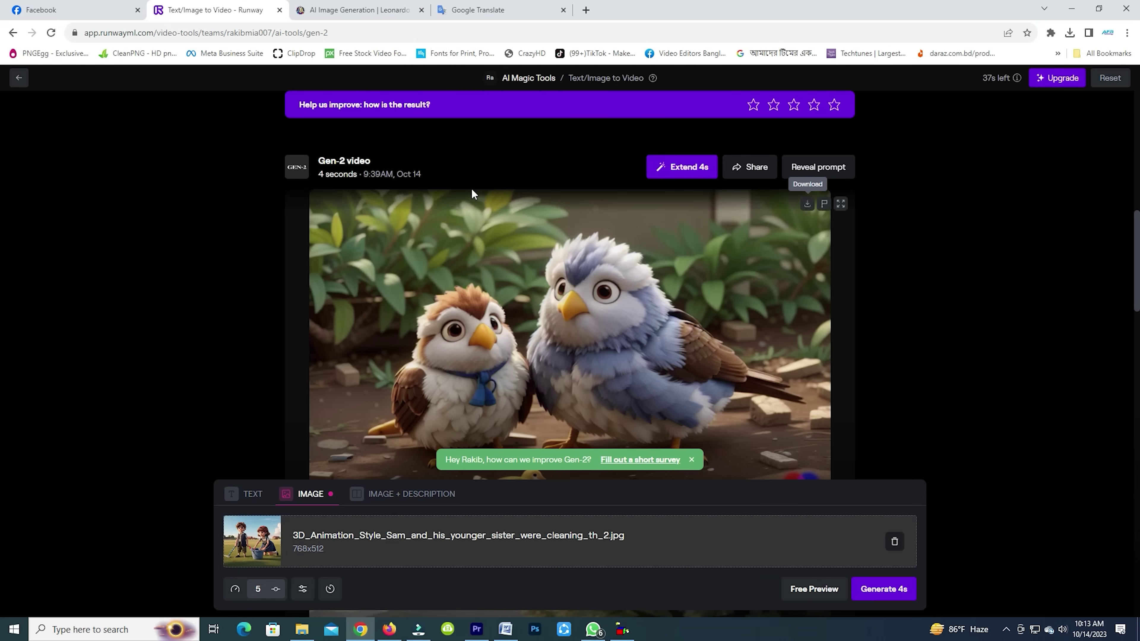
pyautogui.click(493, 13)
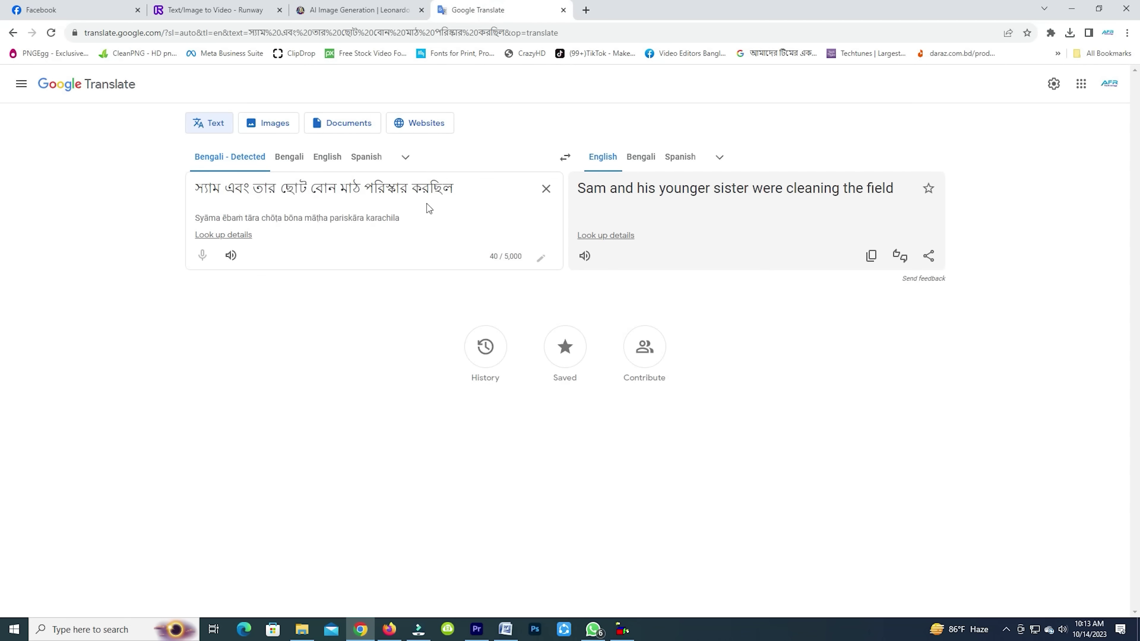
pyautogui.click(234, 196)
pyautogui.moveTo(202, 191); pyautogui.dragTo(452, 190)
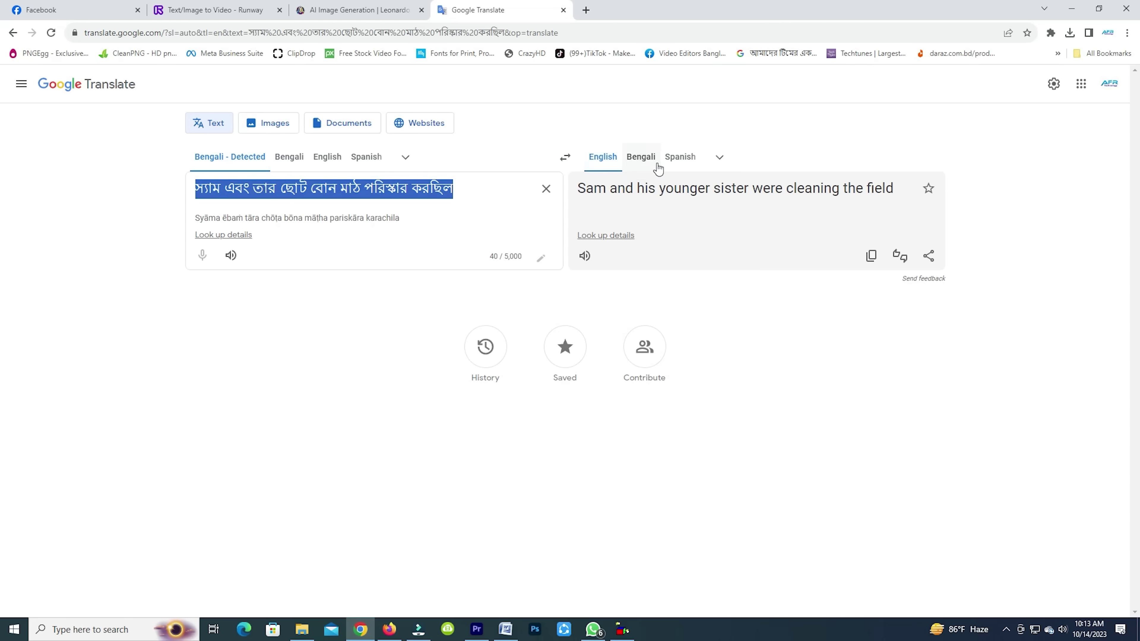
pyautogui.click(871, 256)
# Switch to Leonardo.Ai and replace the image prompt with the copied sentence "Sam and his younger sister were cleaning the field"
pyautogui.click(368, 10)
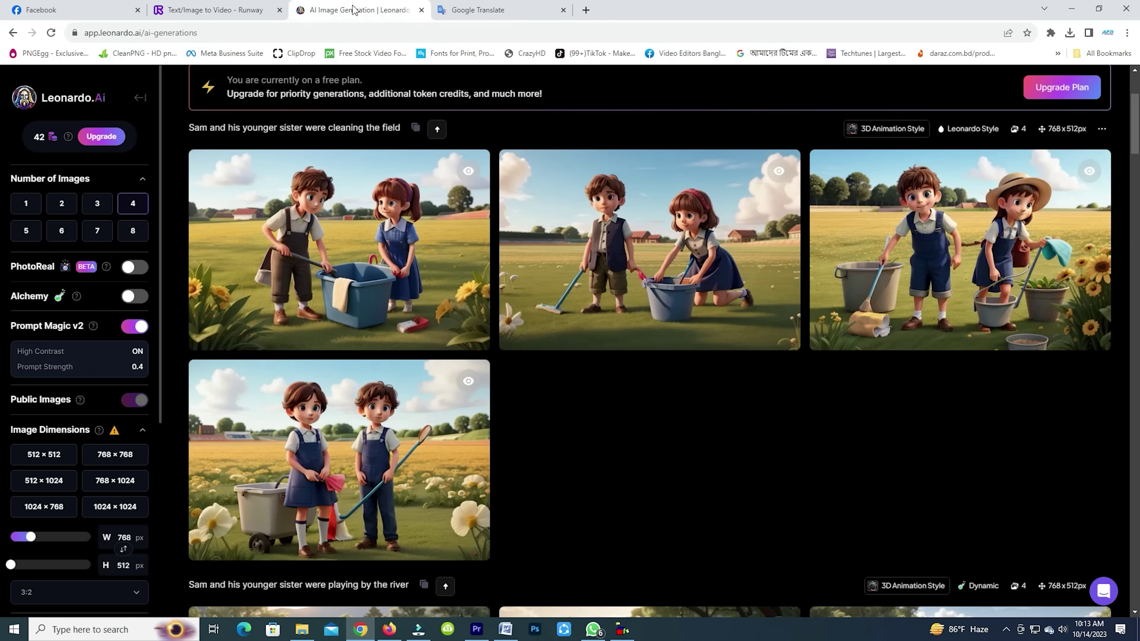
pyautogui.scroll(4, 465, 220)
pyautogui.tripleClick(359, 136)
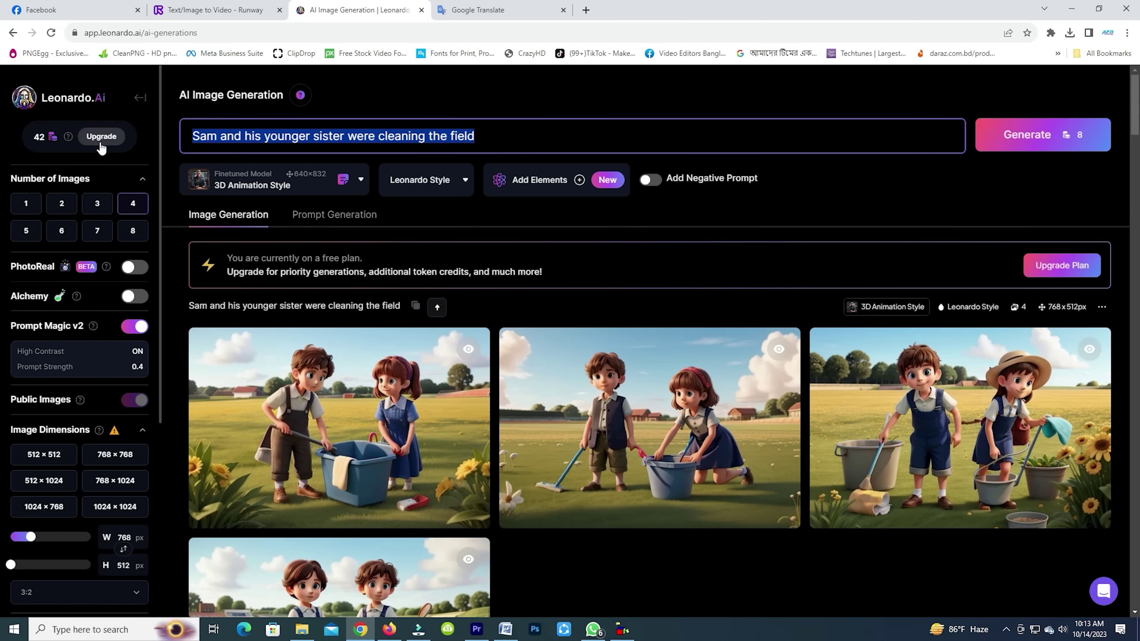
pyautogui.press('BackSpace')
pyautogui.hotkey('ctrl', 'v')
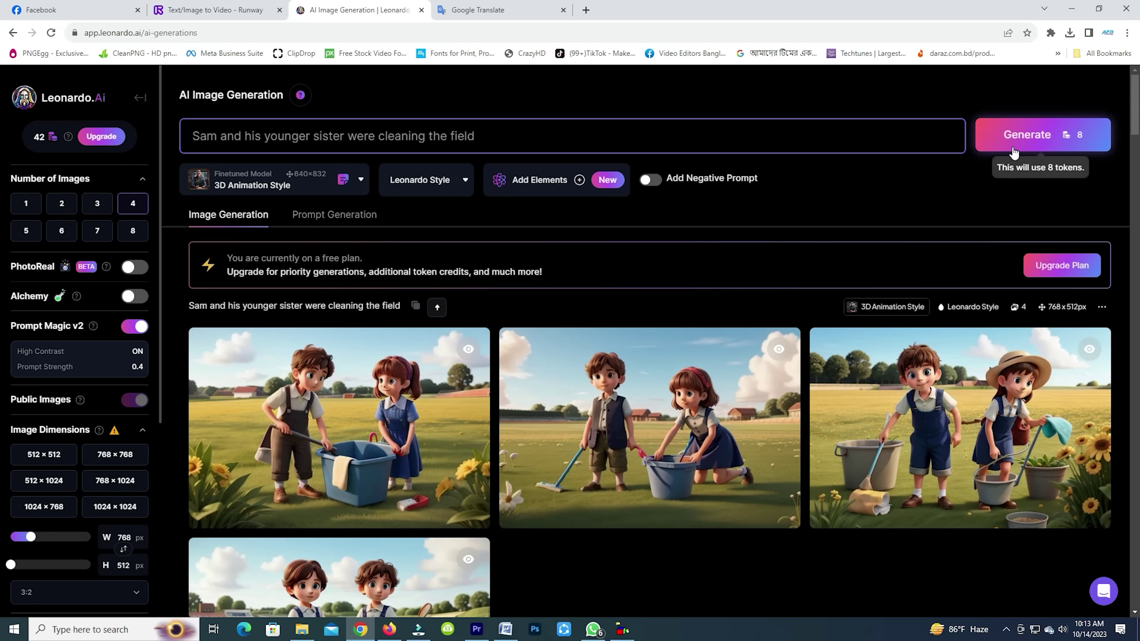
# Look through the generated Gen-2 videos in Runway, then return to Filmora
pyautogui.click(215, 10)
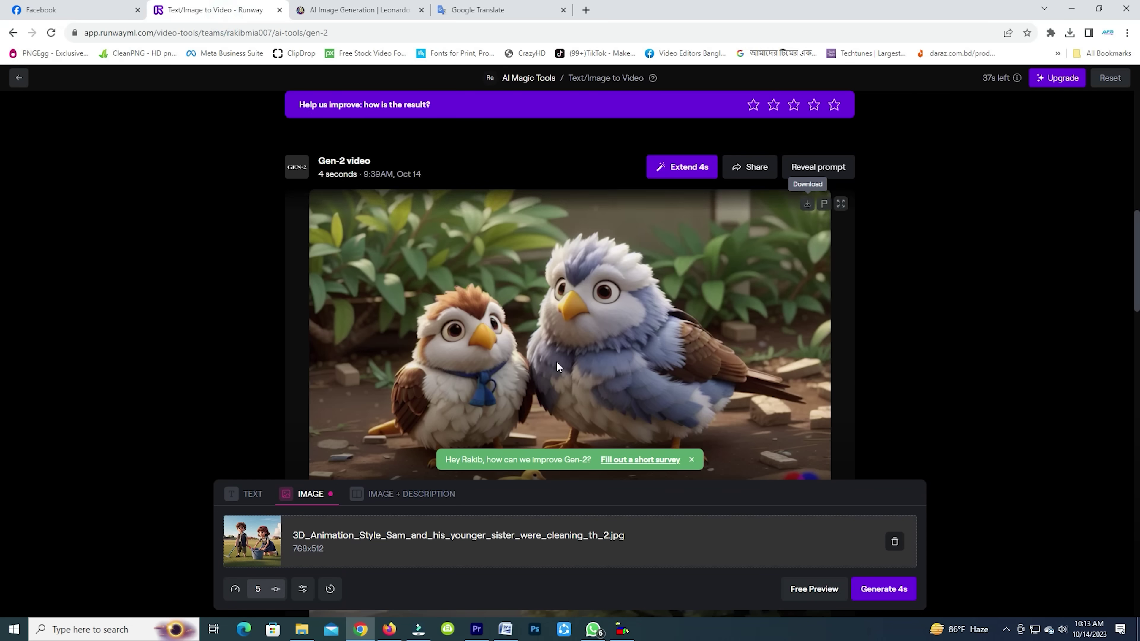
pyautogui.scroll(-7, 618, 407)
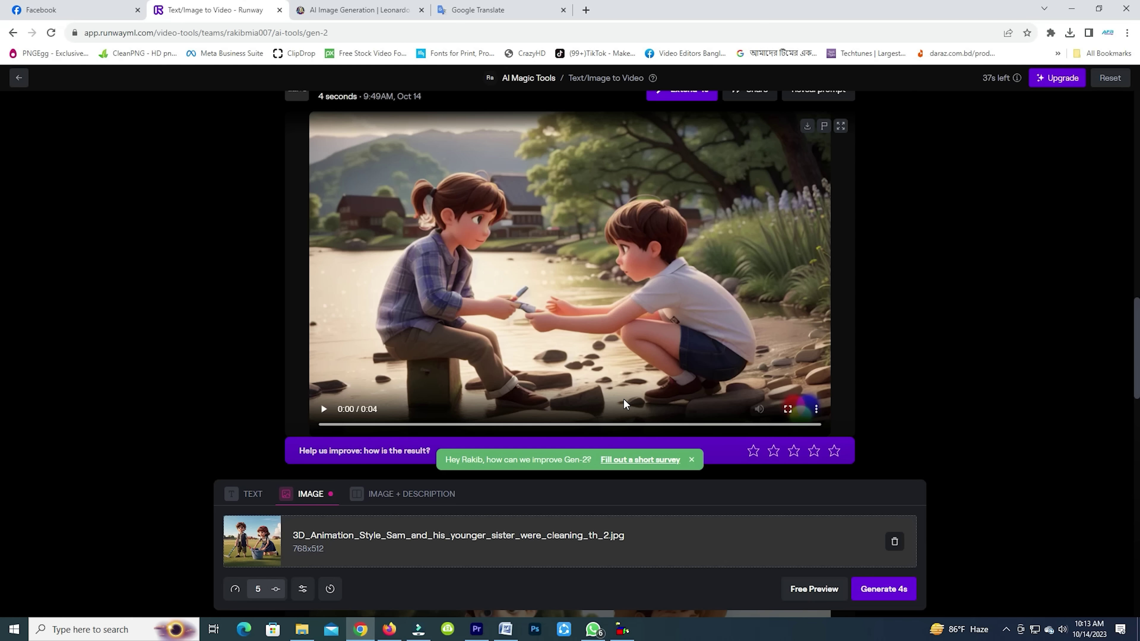
pyautogui.click(1070, 10)
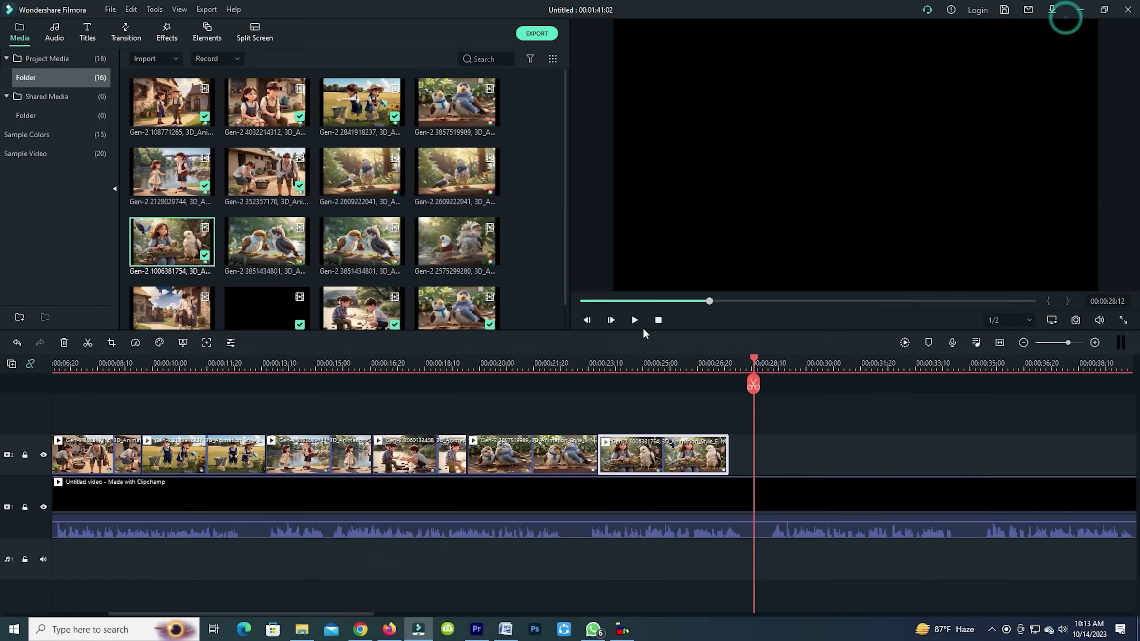
# Play the assembled video from the beginning to 00:00:25:17 to check the clips against the narration
pyautogui.moveTo(755, 363); pyautogui.dragTo(2, 400)
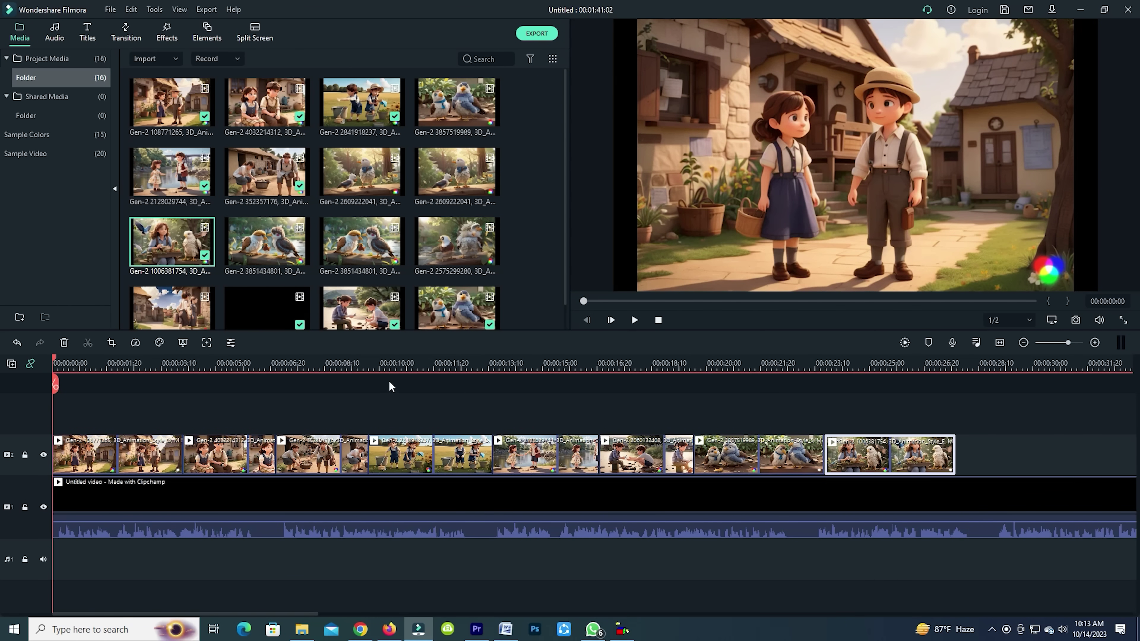
pyautogui.press('space')
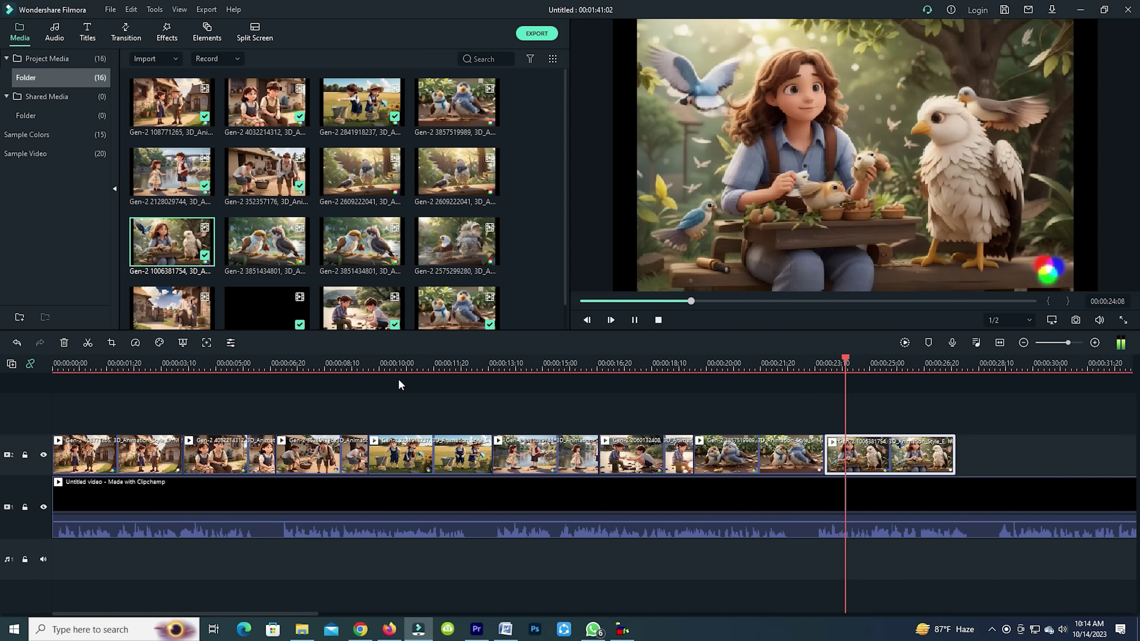
pyautogui.press('space')
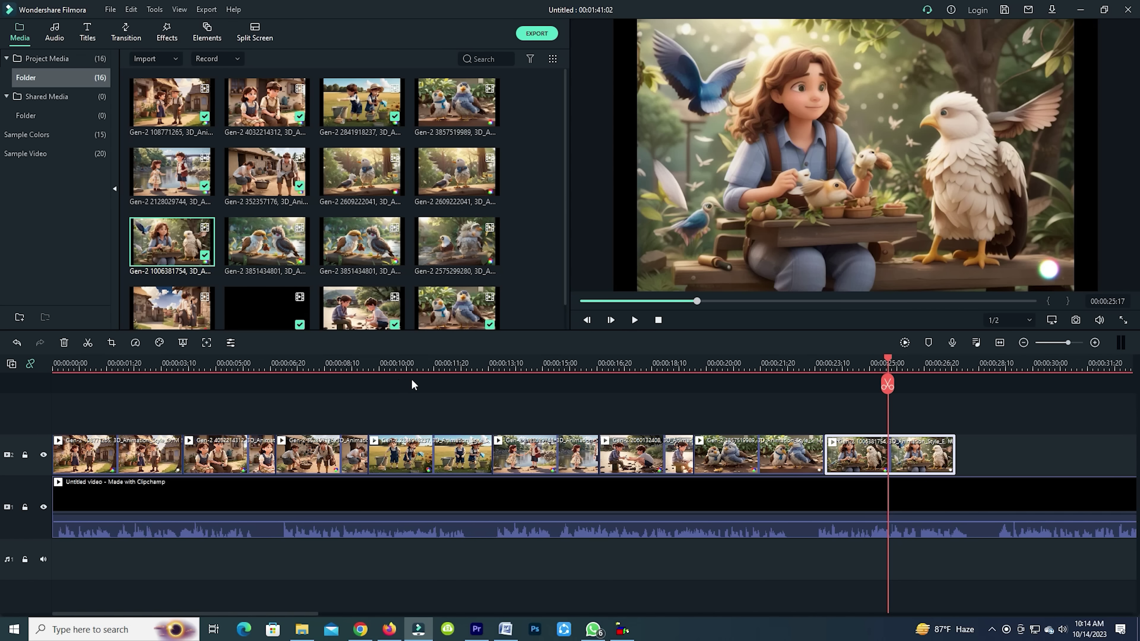
# Split the Clipchamp narration clip at 00:00:27:29 and delete the part after the cut
pyautogui.moveTo(275, 616); pyautogui.dragTo(346, 616)
pyautogui.scroll(2, 601, 368)
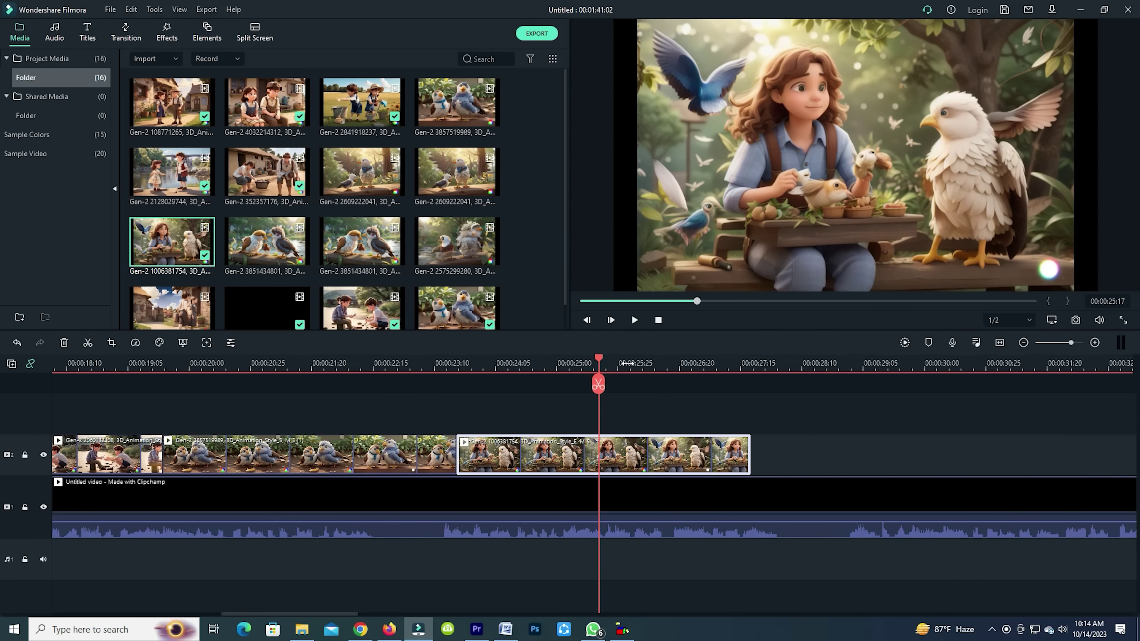
pyautogui.moveTo(600, 363); pyautogui.dragTo(778, 382)
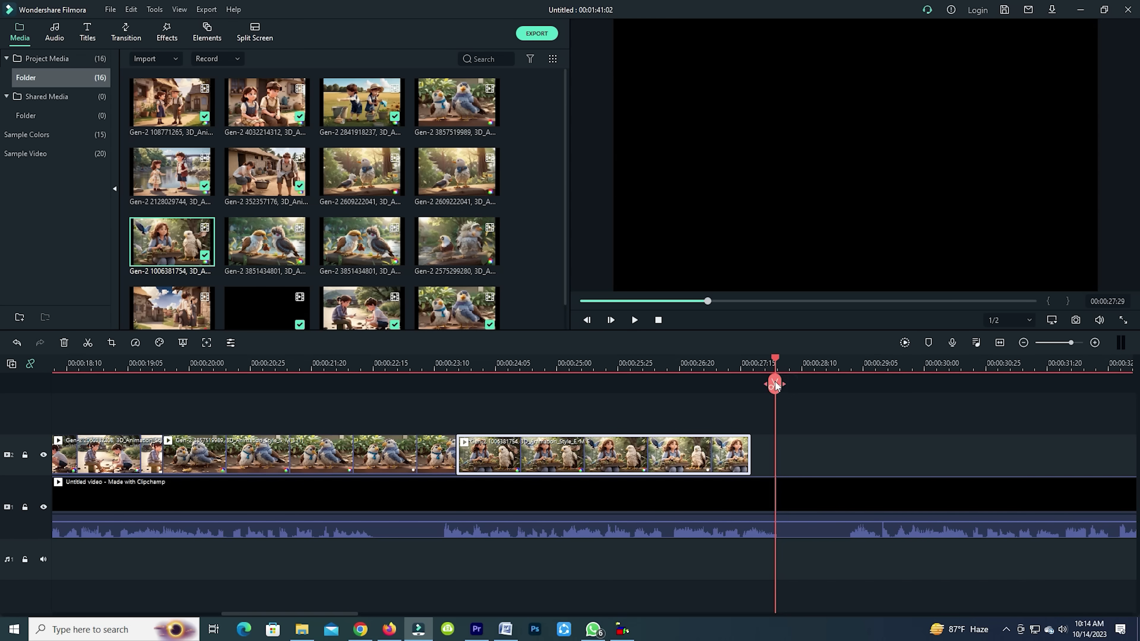
pyautogui.click(776, 384)
pyautogui.press('Delete')
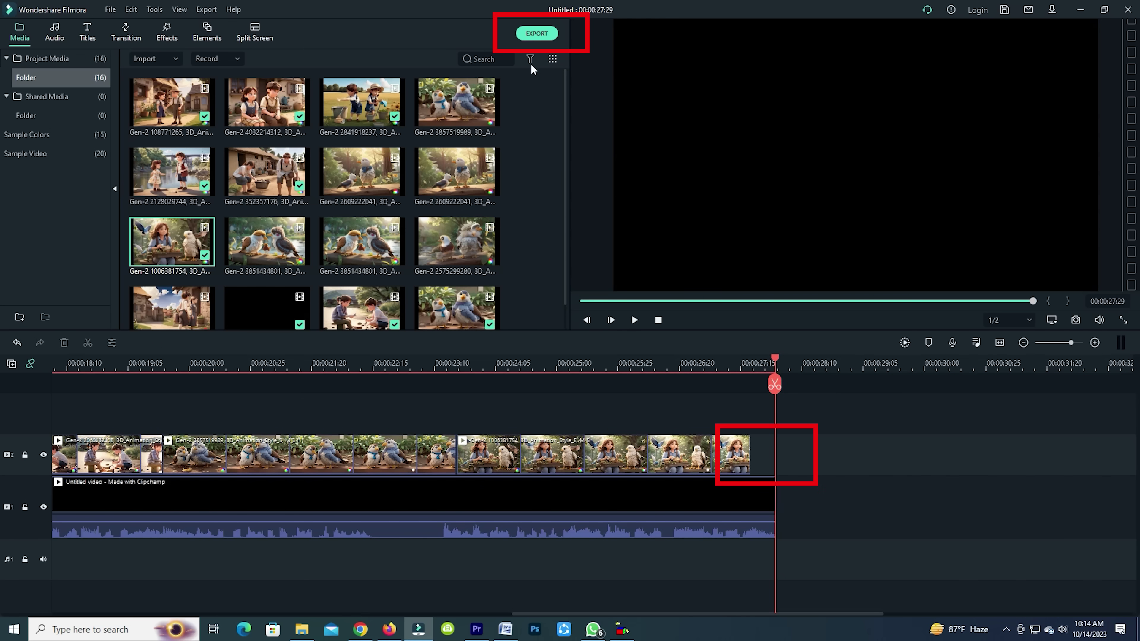
# Export the finished video to the computer as an MP4 named My Video at 1280x720 and 30 fps
pyautogui.click(541, 35)
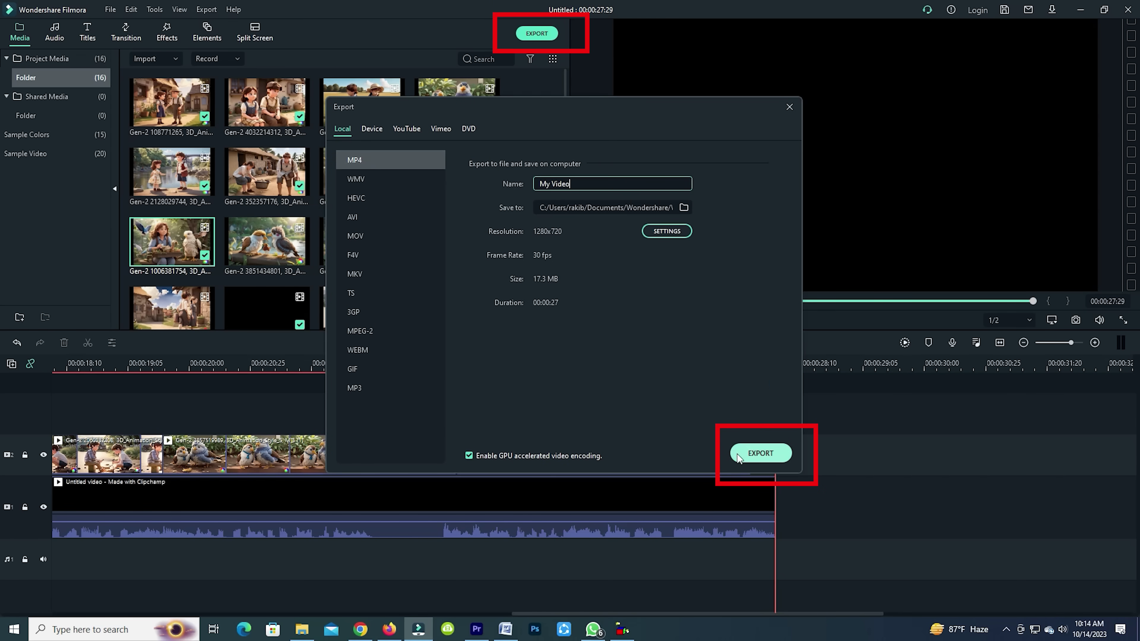
pyautogui.click(751, 454)
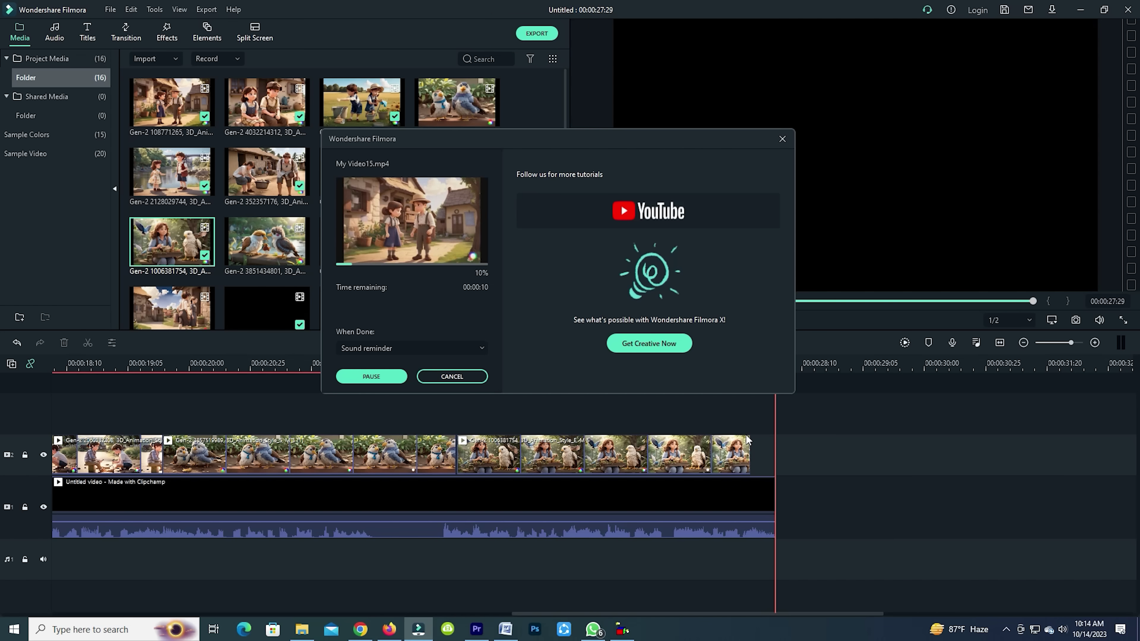